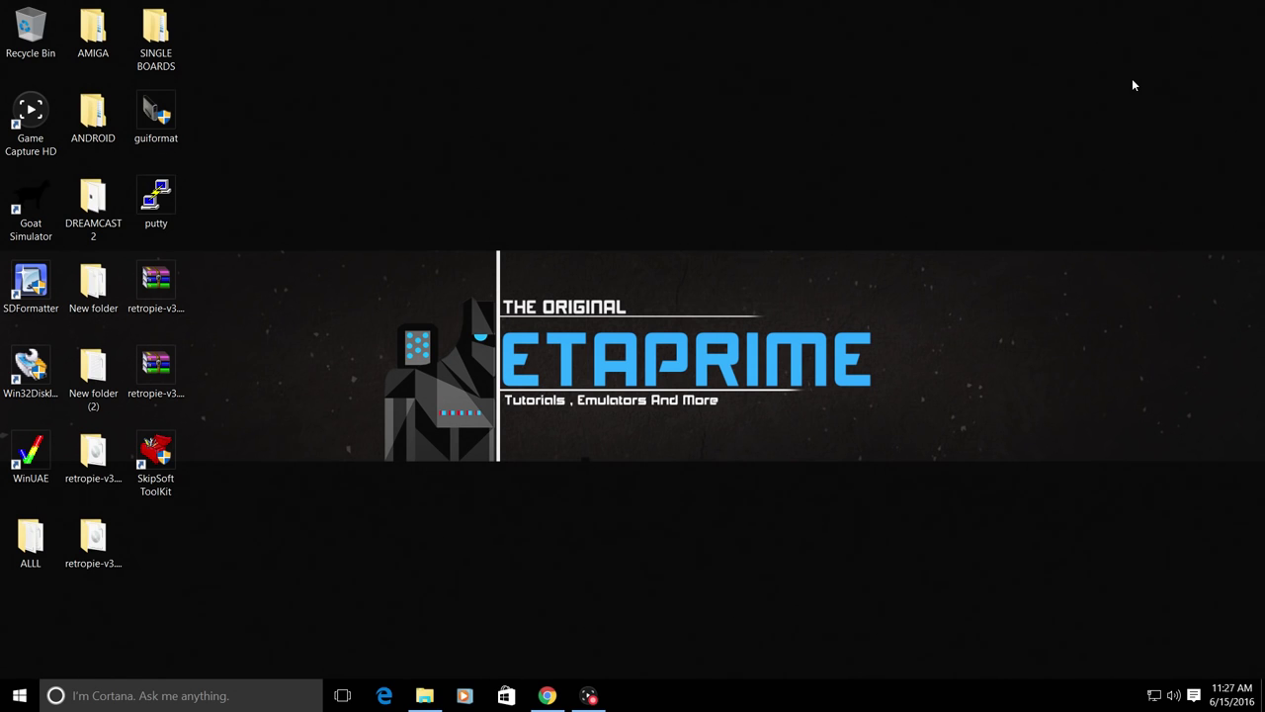
Launch the Chromebook Recovery Utility app from its Chrome Web Store page.
click(547, 694)
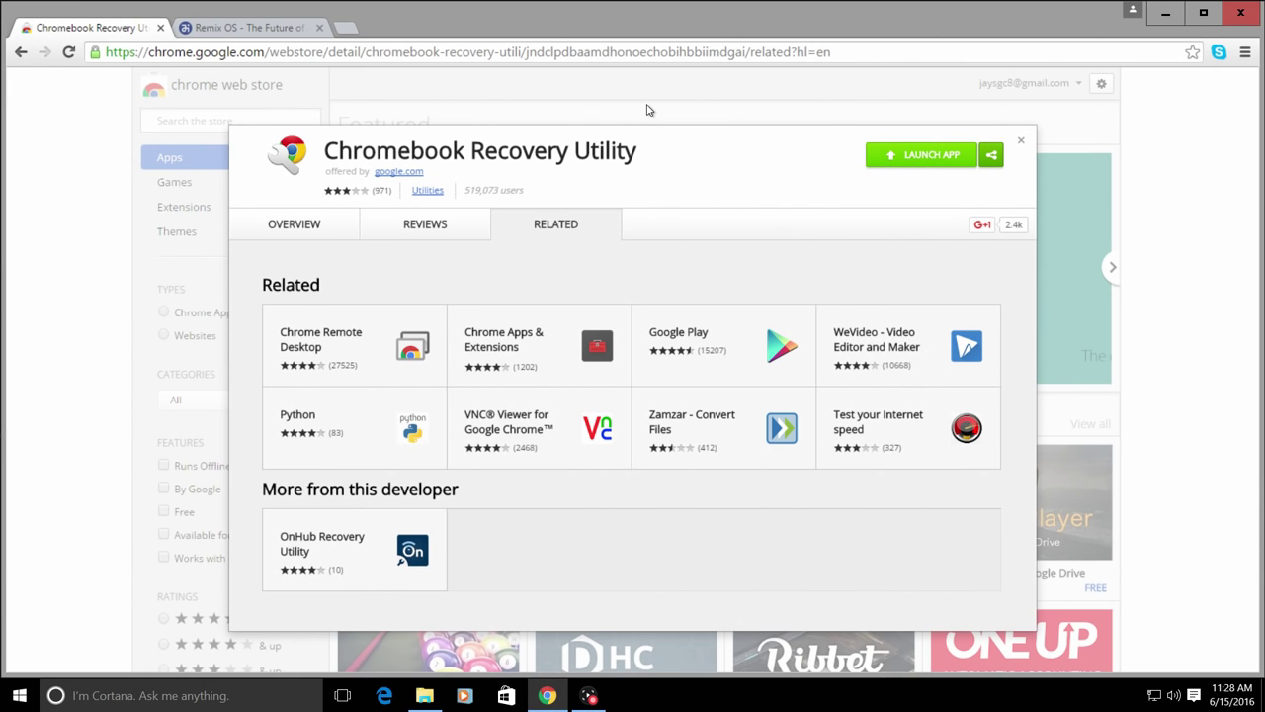
click(933, 156)
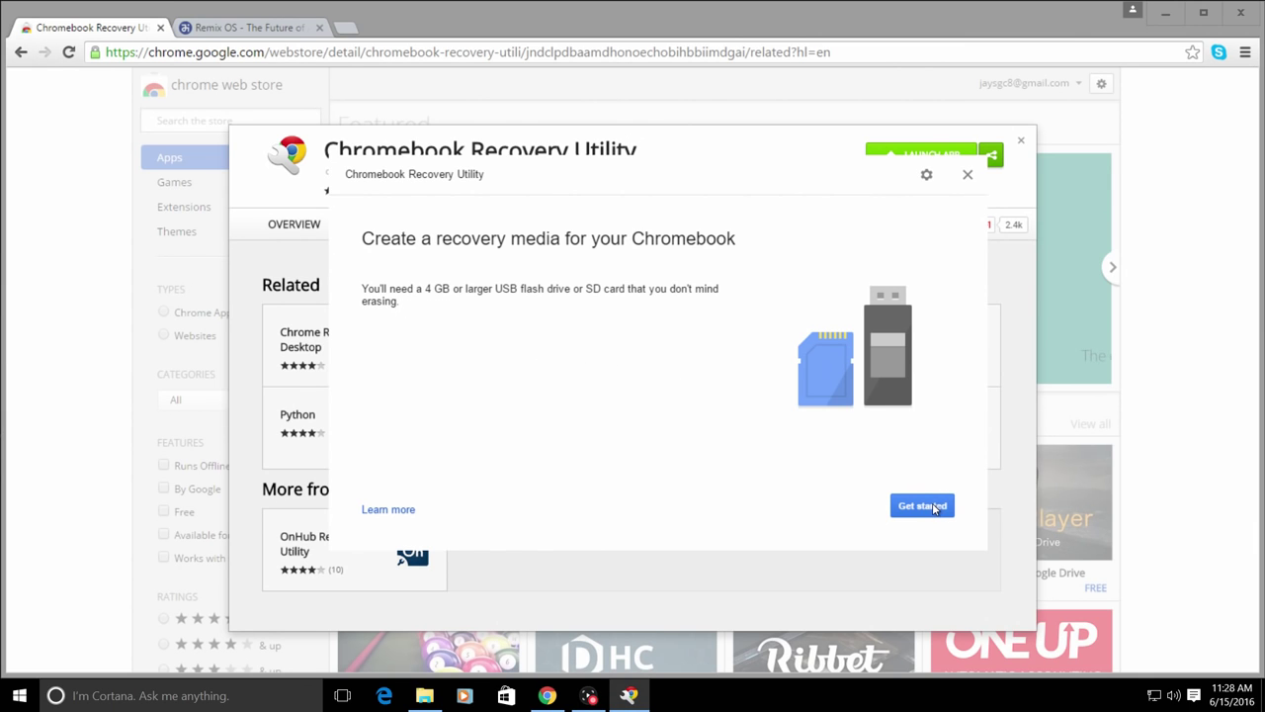
Pick manufacturer HP and model HP Chromebox CB1-(000-099) from the model list.
click(933, 508)
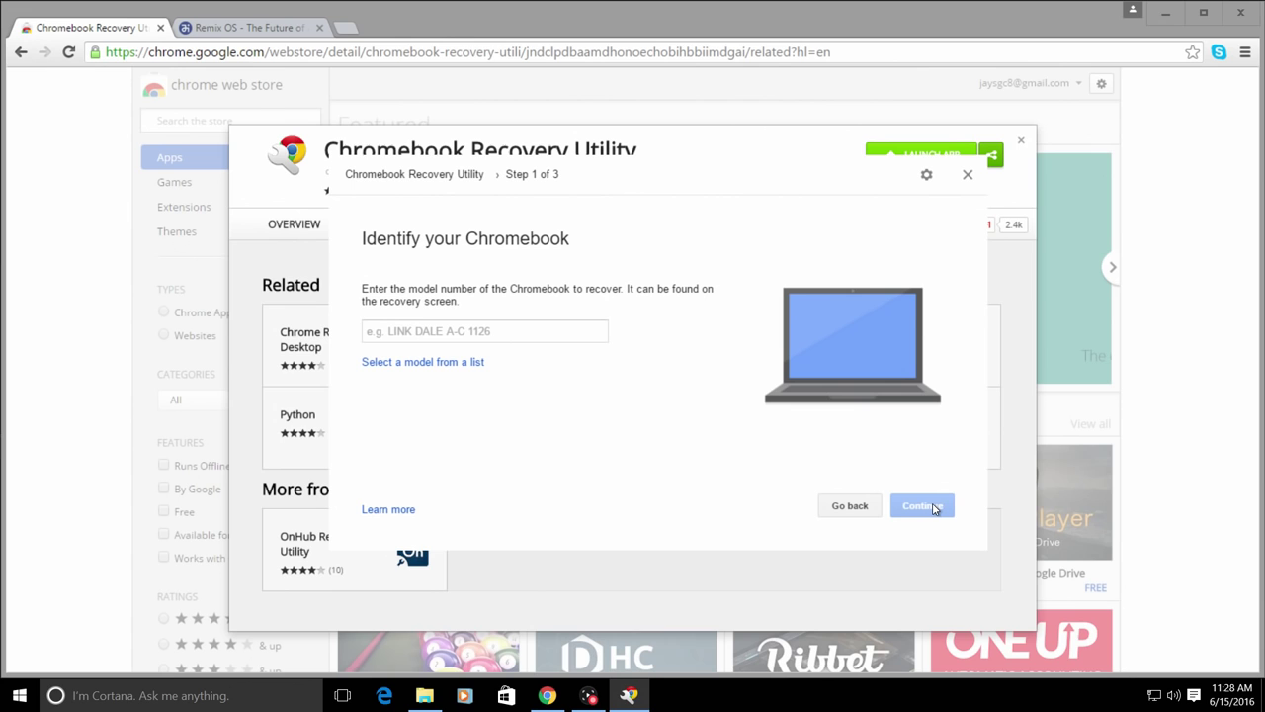
click(457, 366)
click(477, 297)
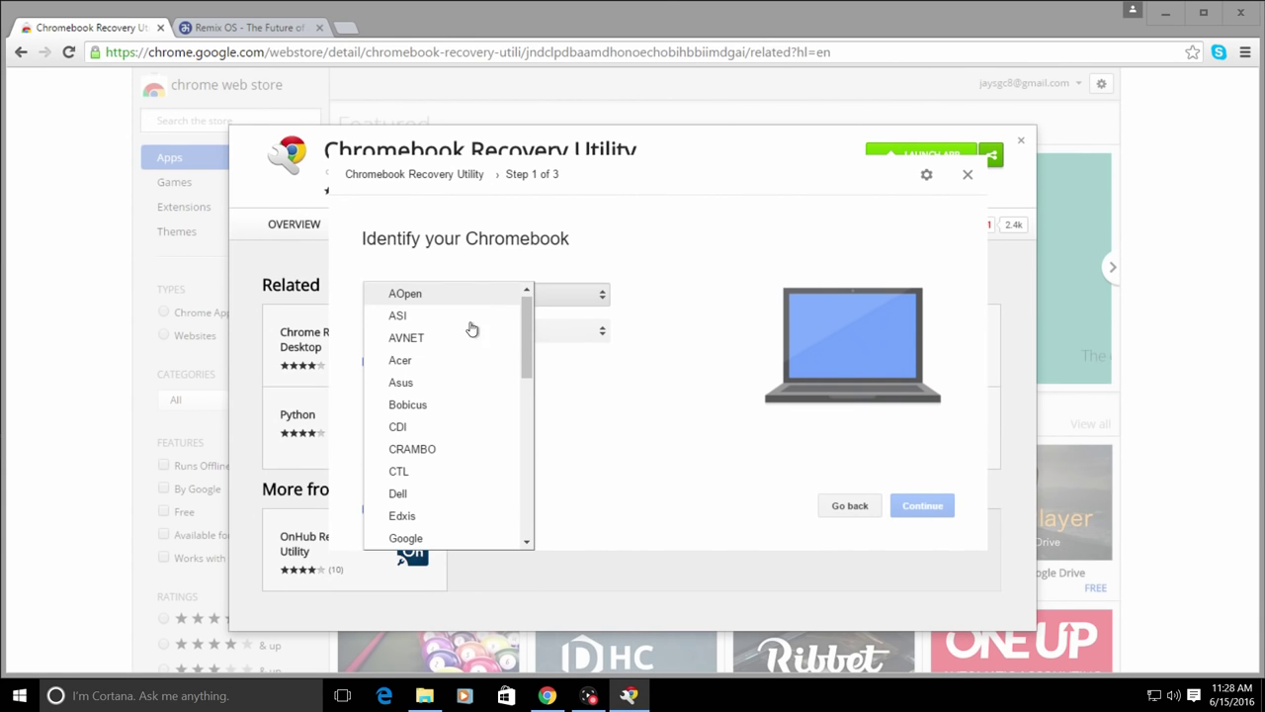
scroll(472, 438, down, 5)
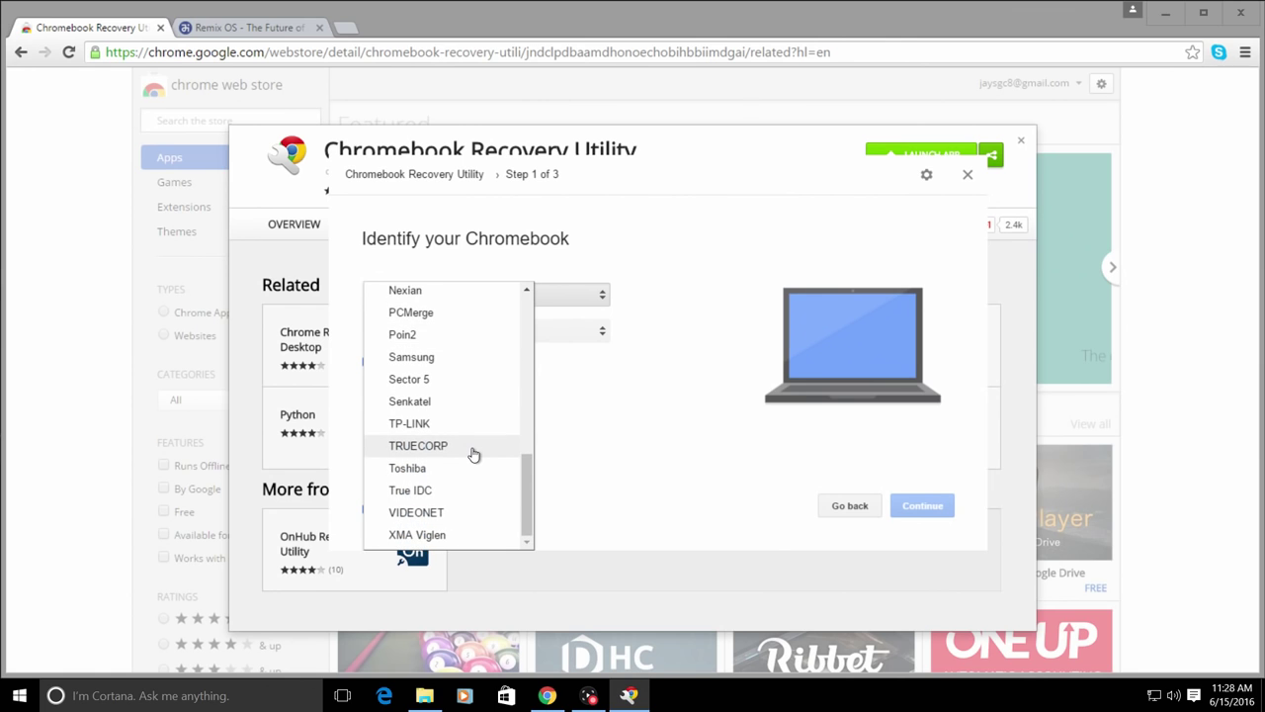
scroll(473, 454, up, 3)
click(429, 478)
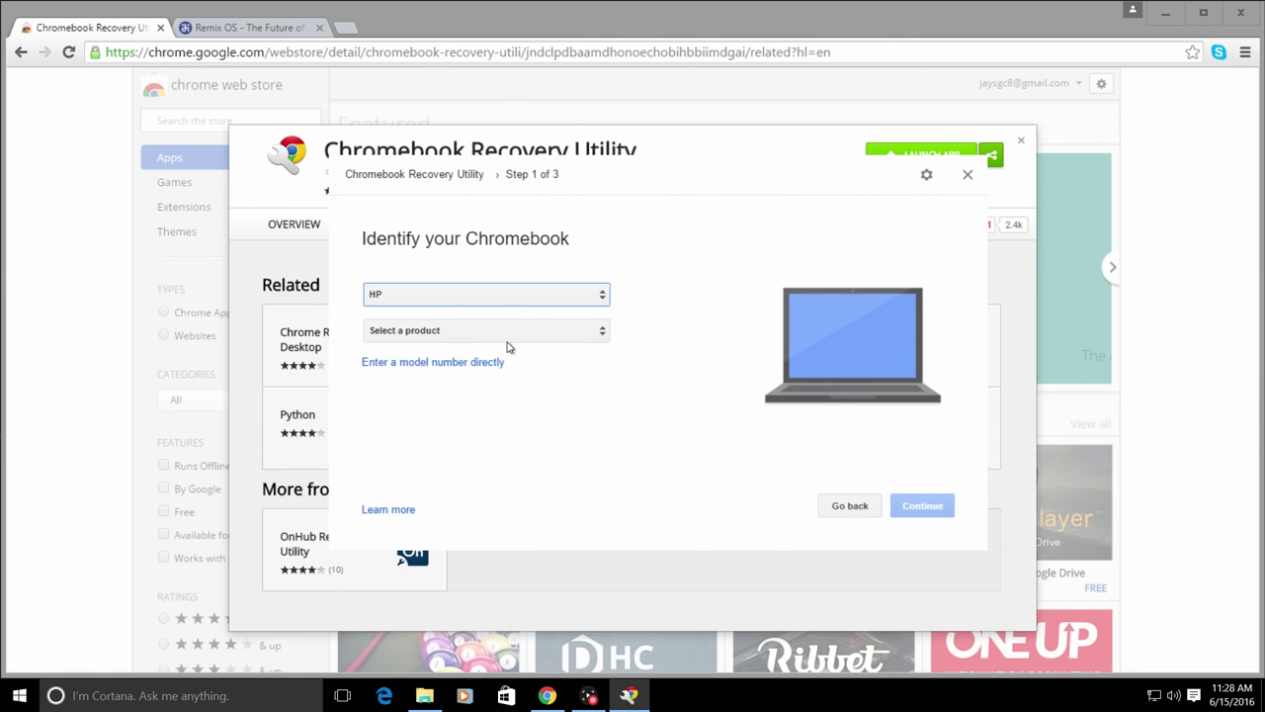
click(504, 336)
scroll(503, 438, down, 1)
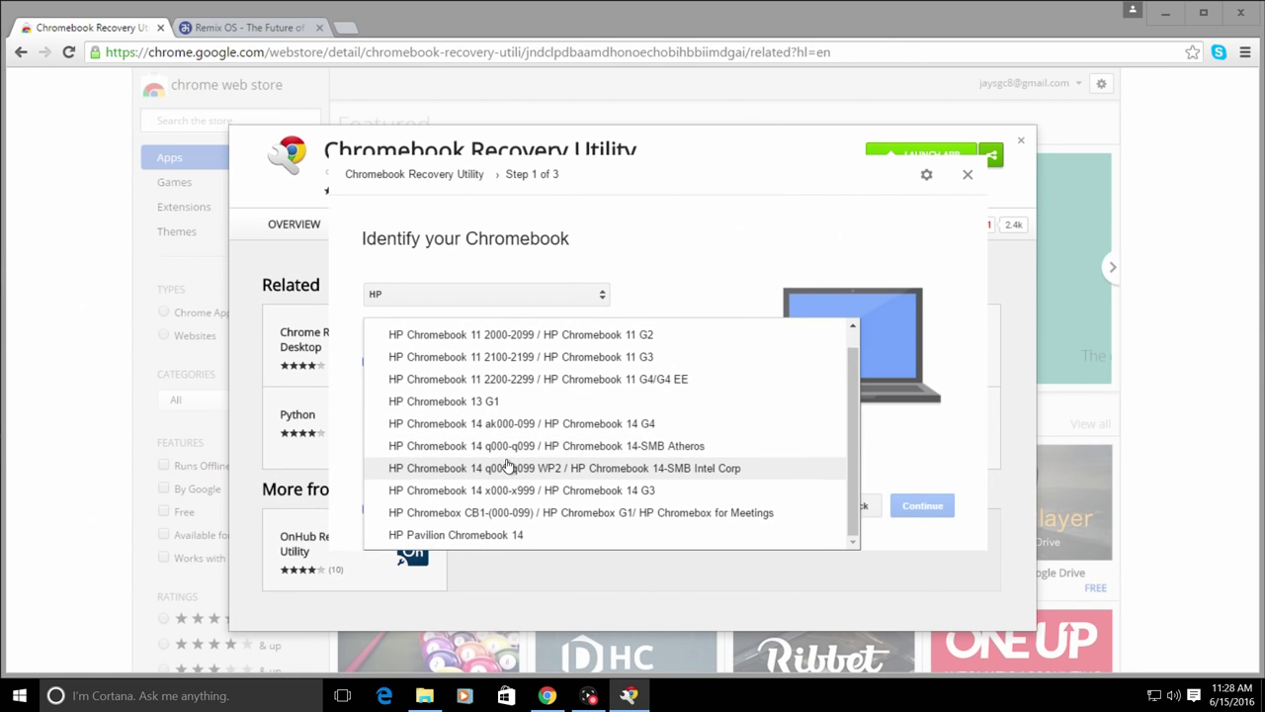
click(483, 516)
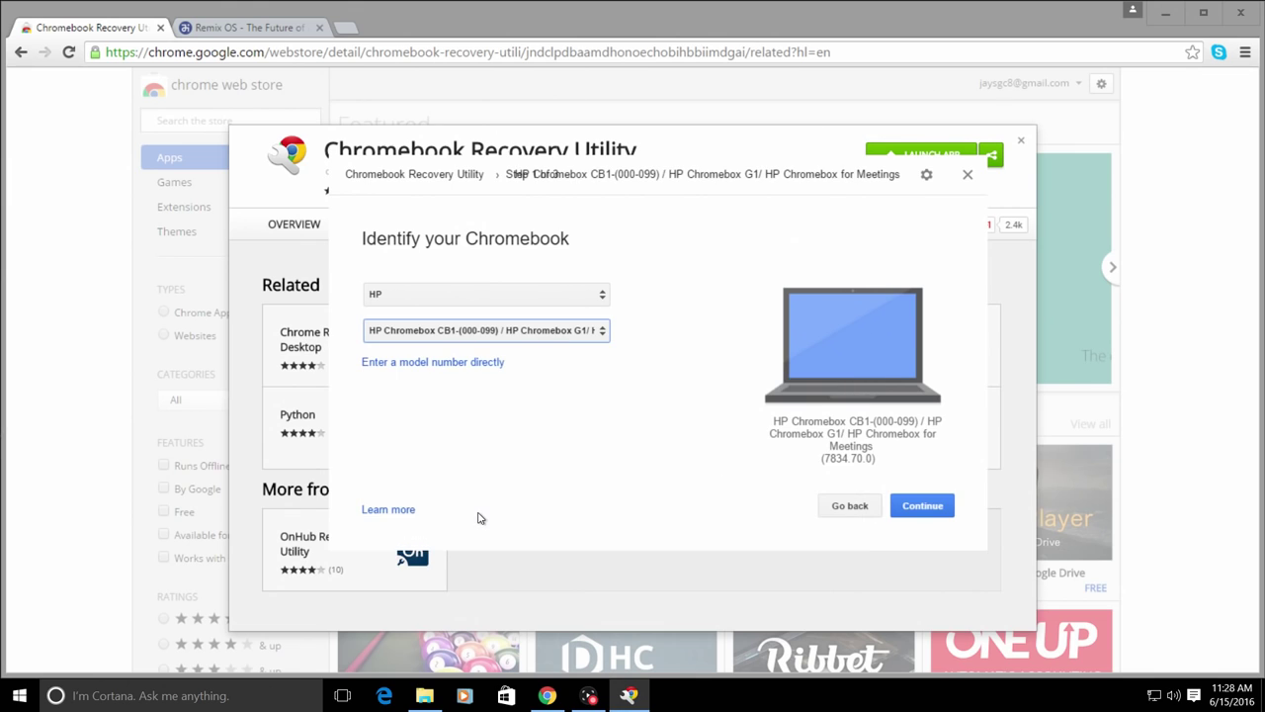
Continue to the USB media step and close the empty USB (G:) Explorer window.
click(923, 509)
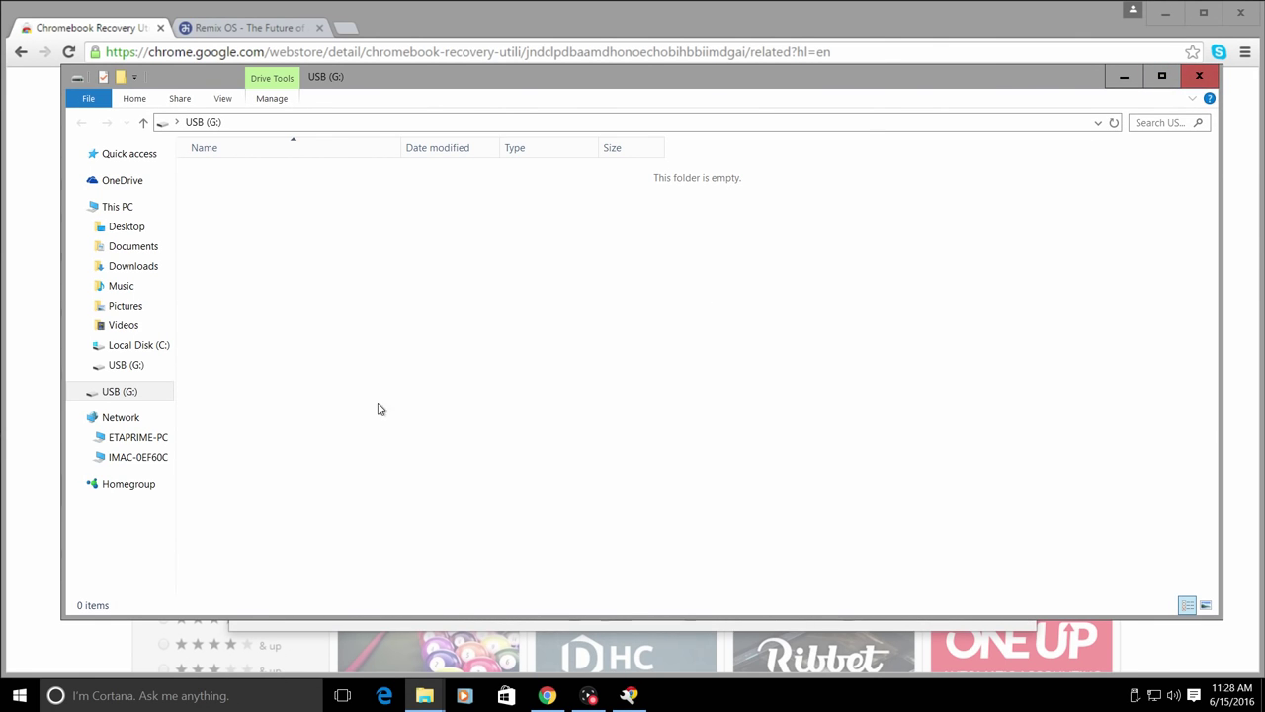
click(1199, 76)
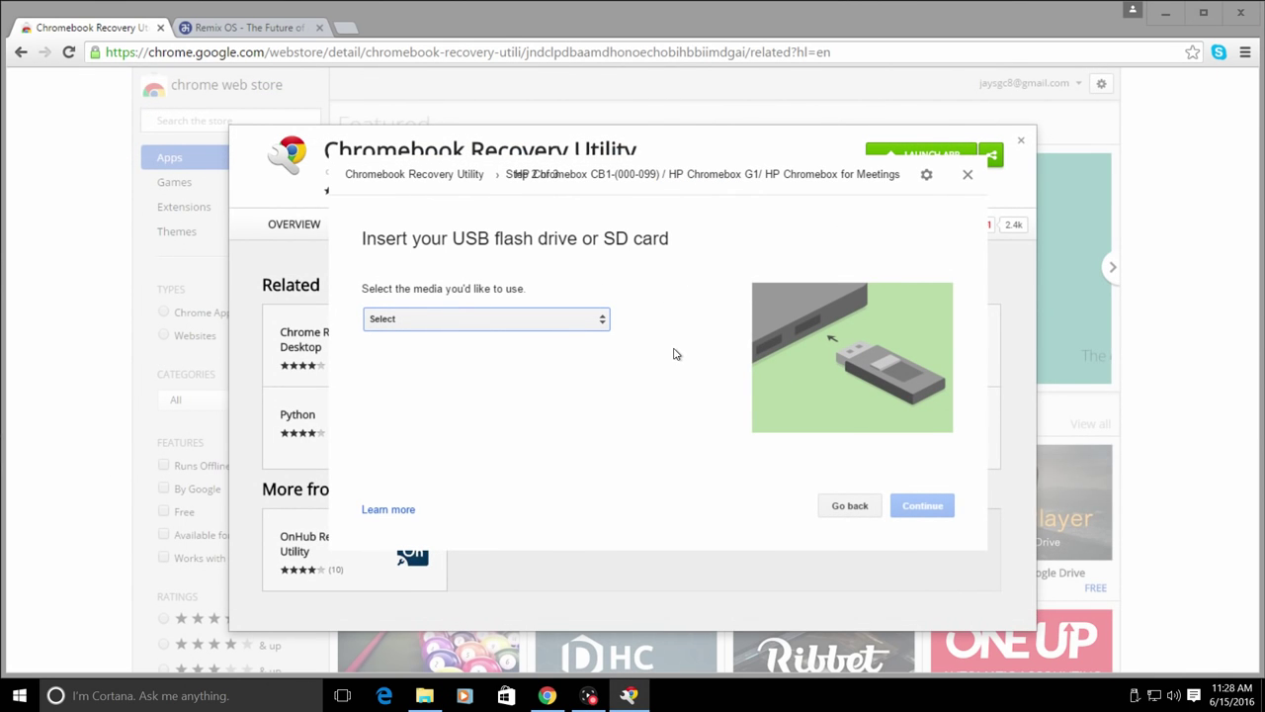
Write the recovery image to the Lexar USB Flash Drive - 7.5 GB, approving the permission prompt.
click(601, 320)
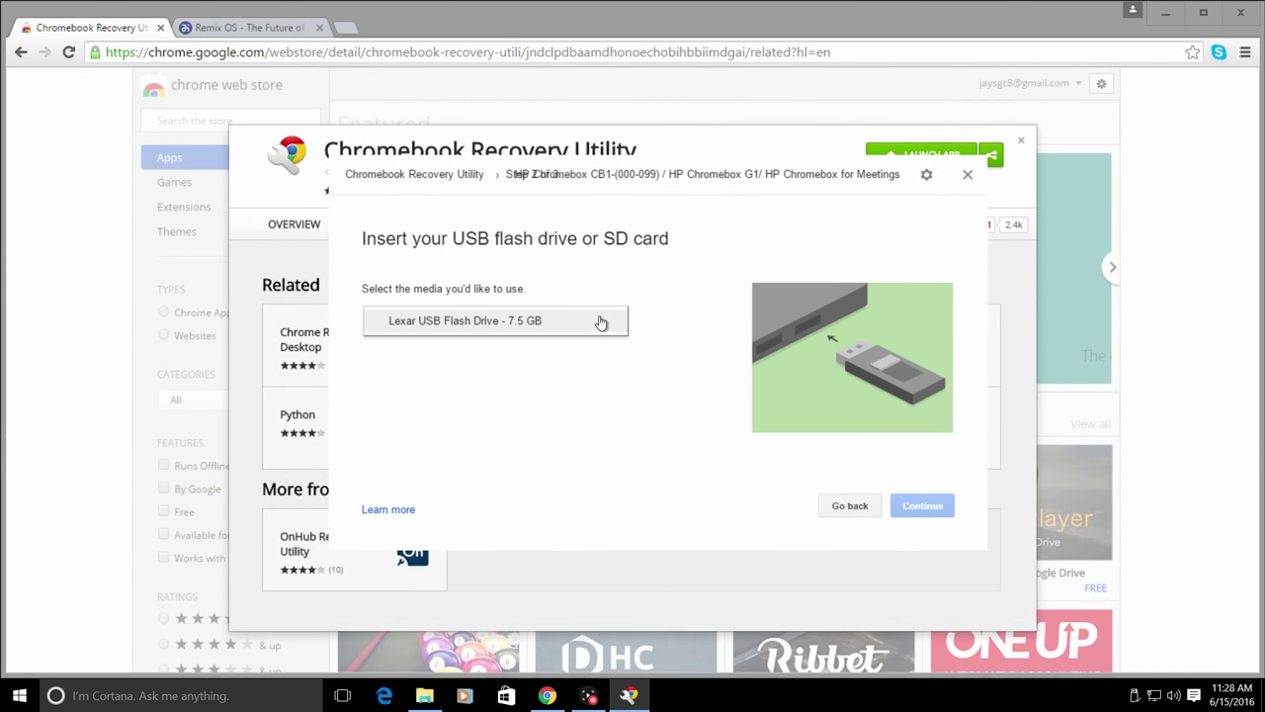
click(518, 328)
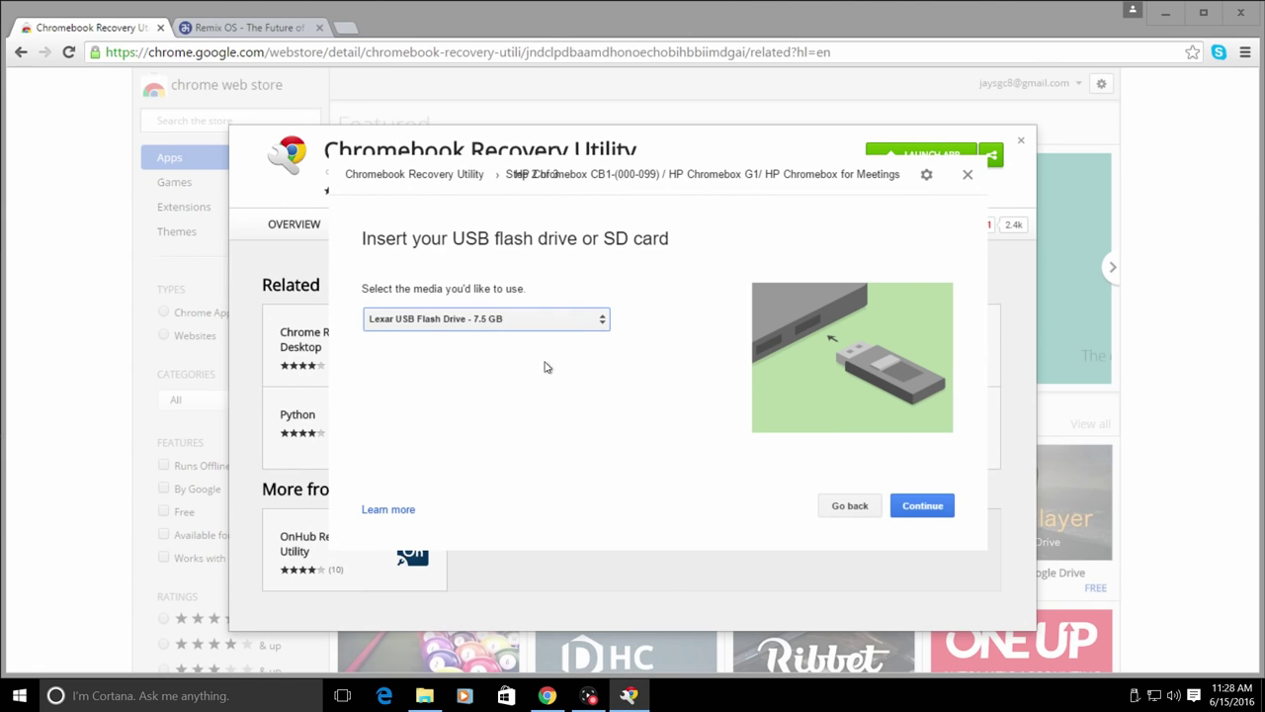
click(913, 512)
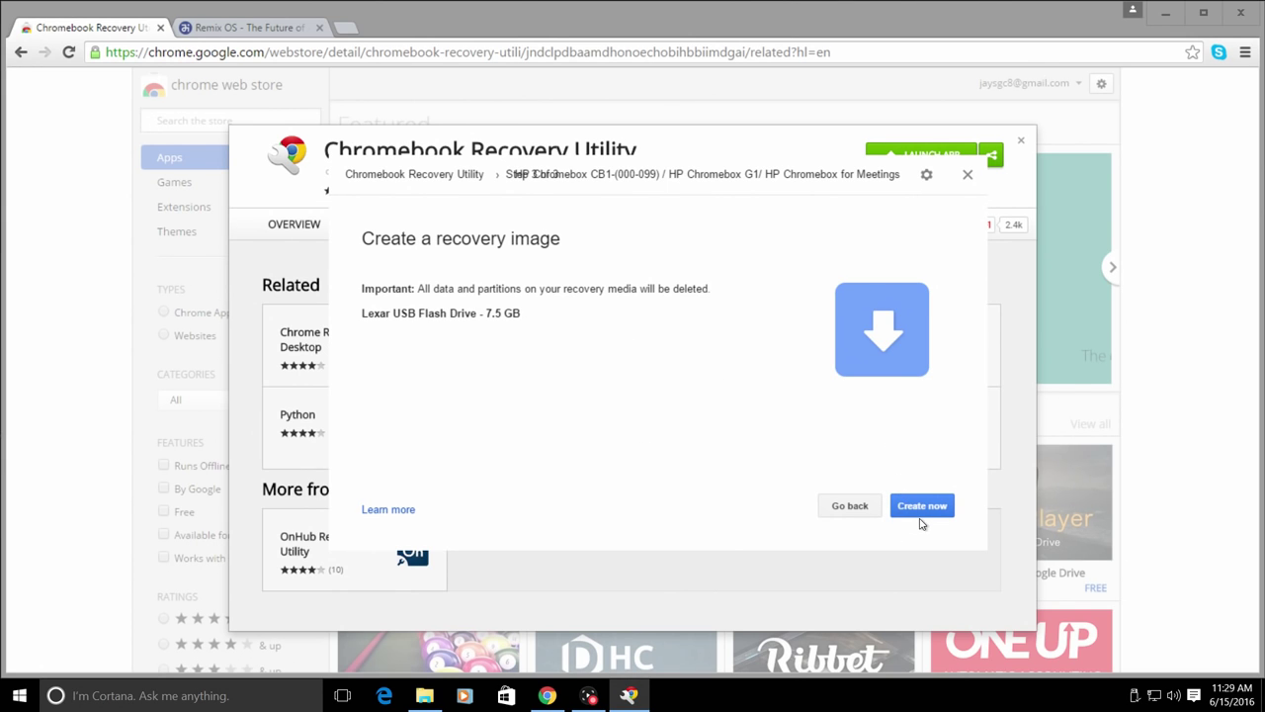
click(925, 512)
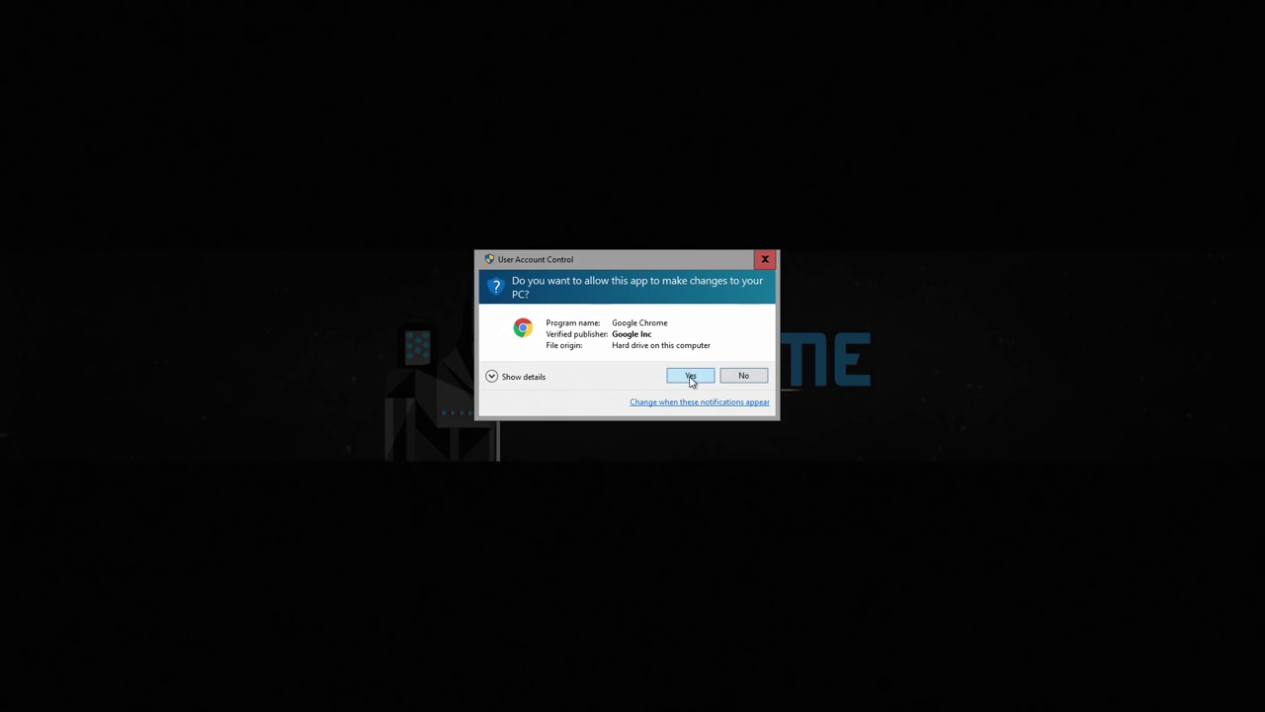
click(686, 372)
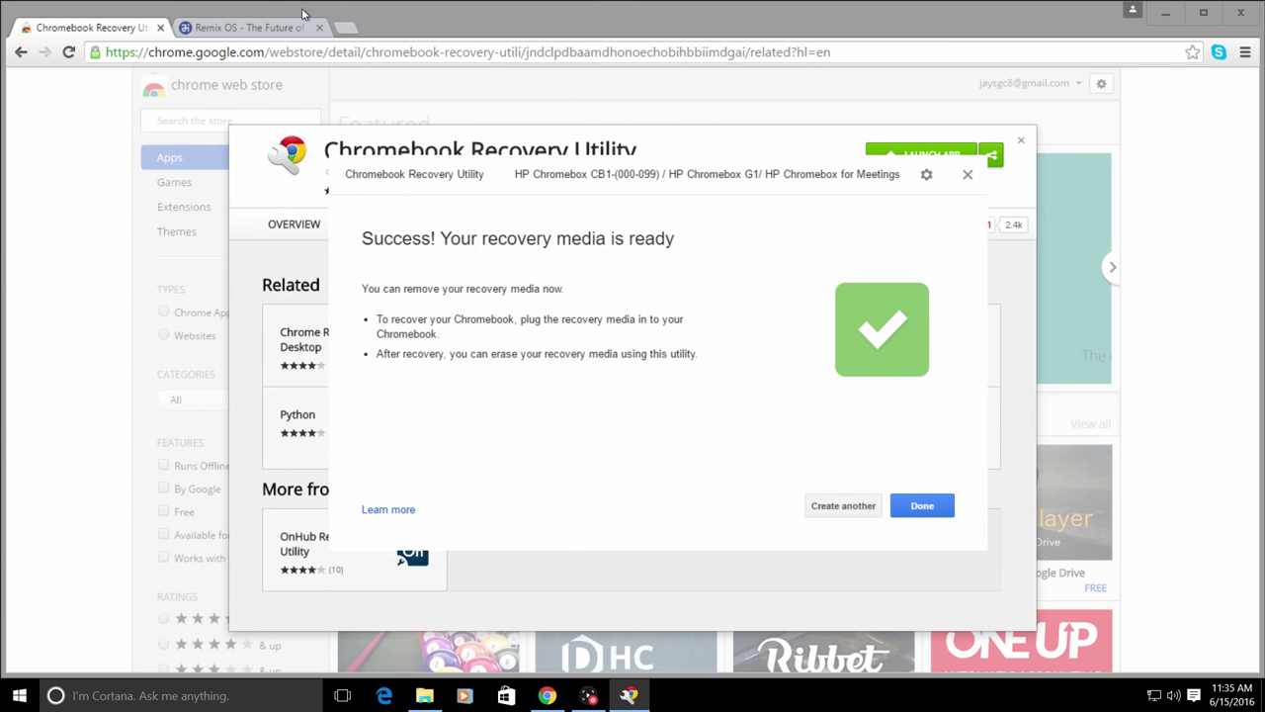
click(275, 34)
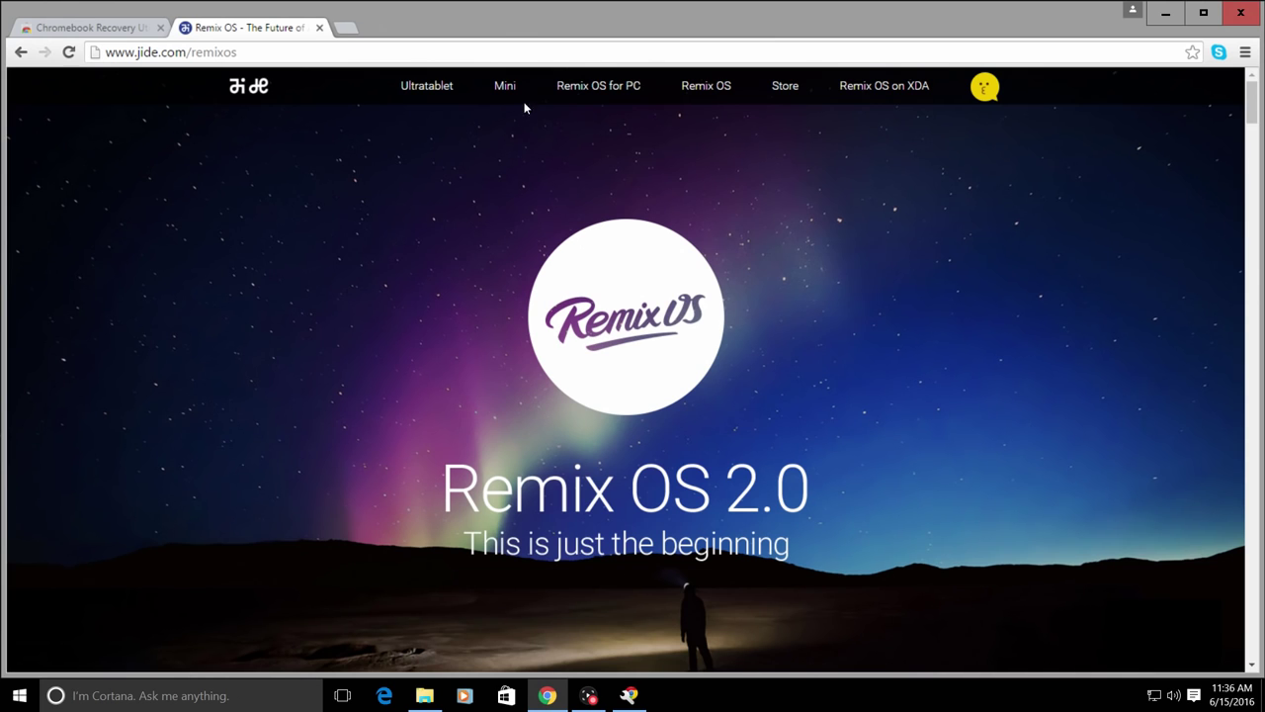
Go to the Remix OS for PC download section listing 32-bit and 64-bit builds.
click(608, 87)
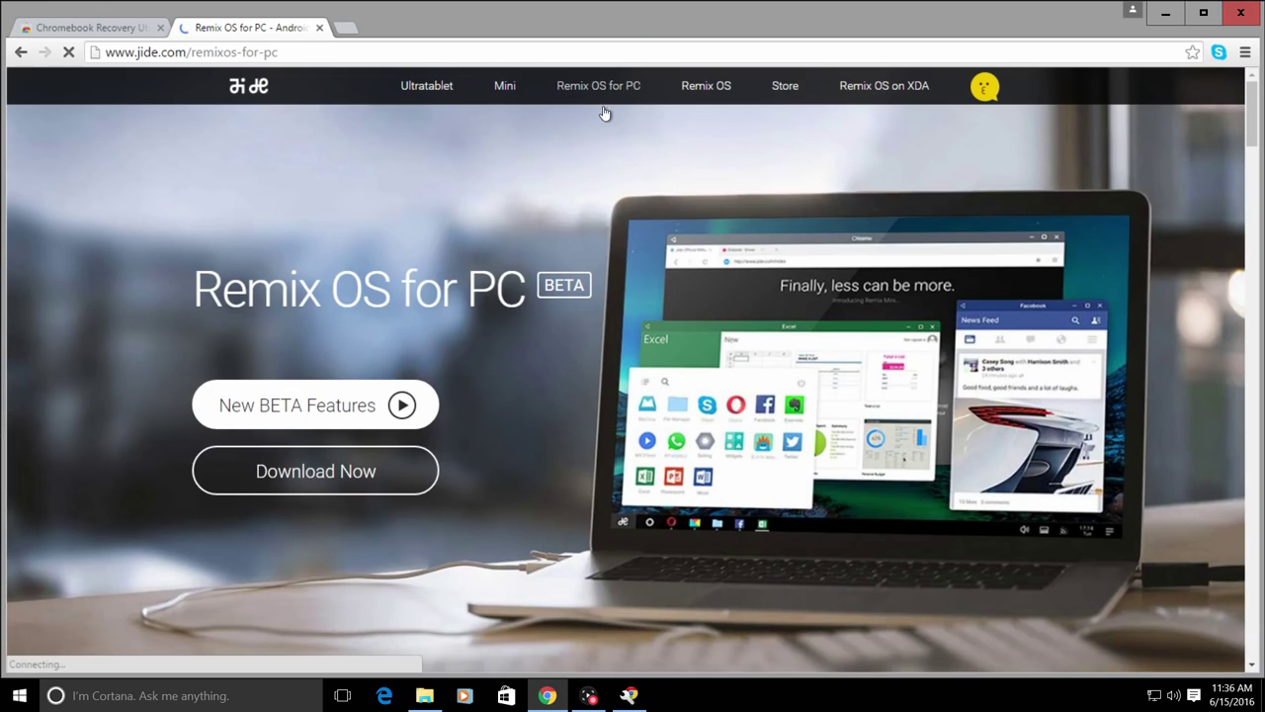
click(312, 476)
scroll(358, 462, down, 3)
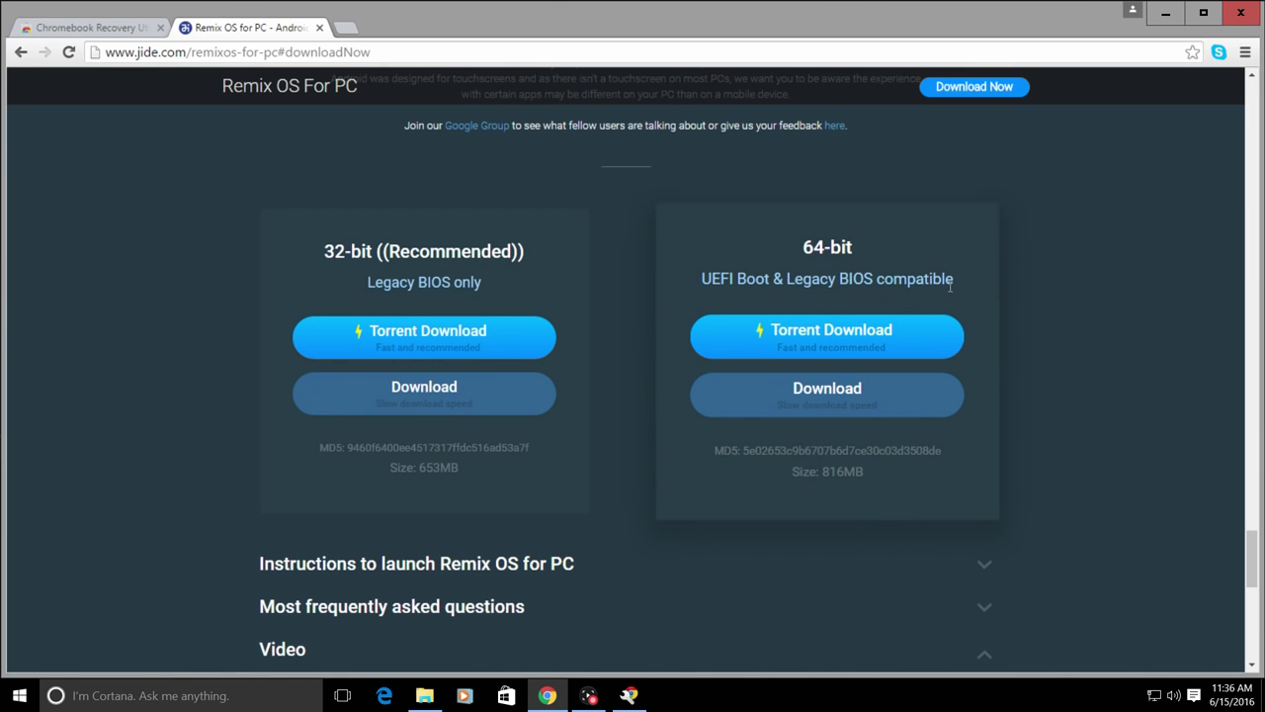
click(829, 341)
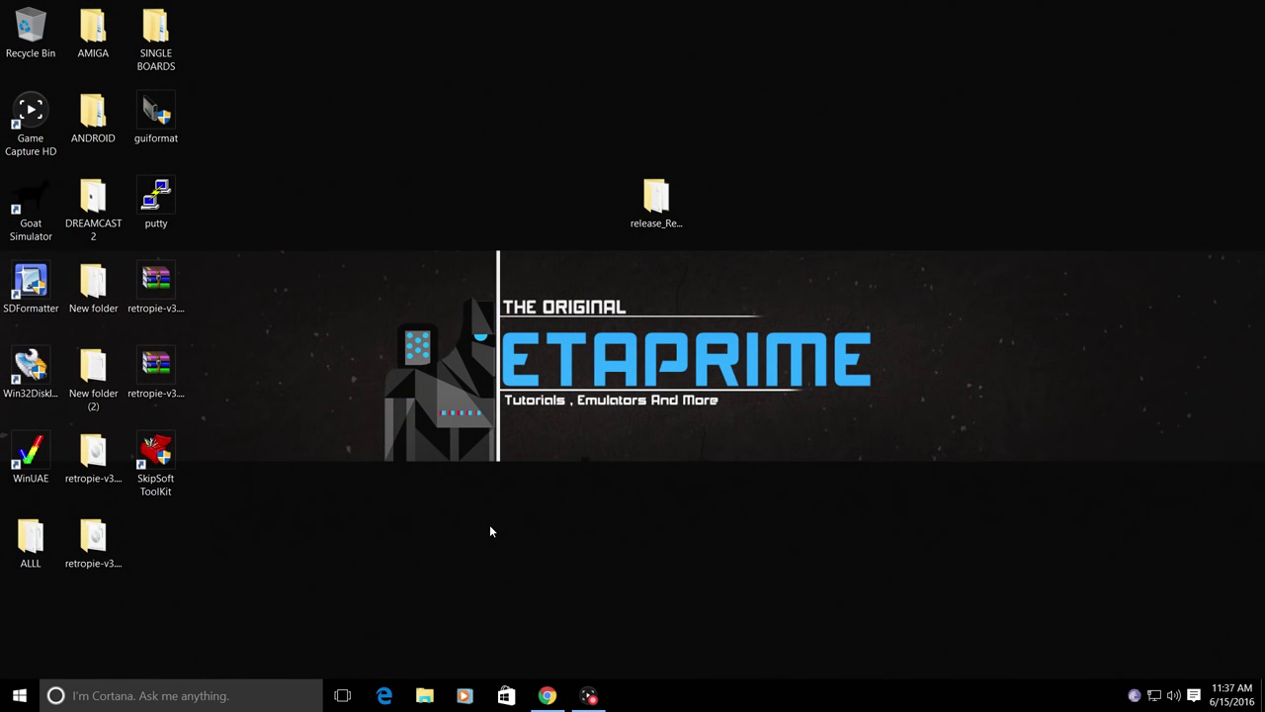
click(646, 213)
double_click(647, 215)
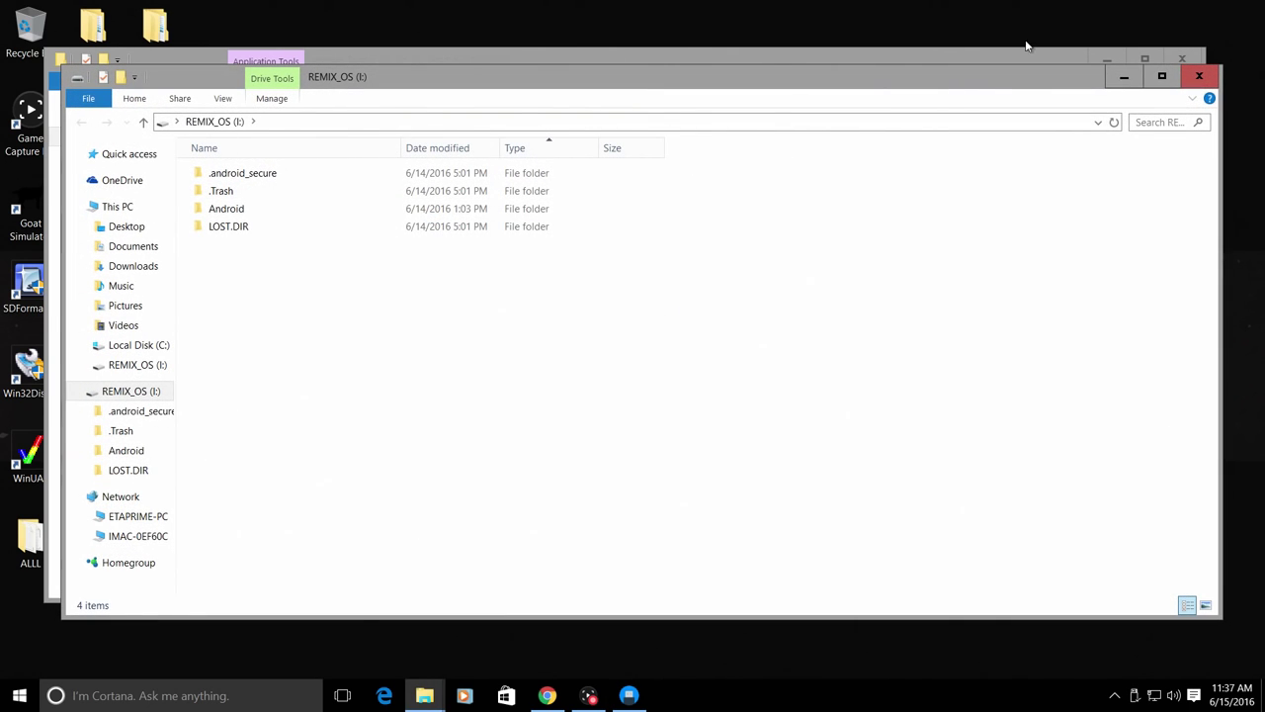
Close the REMIX_OS (I:) drive window, returning to the Remix OS Installation Tool.
click(1192, 85)
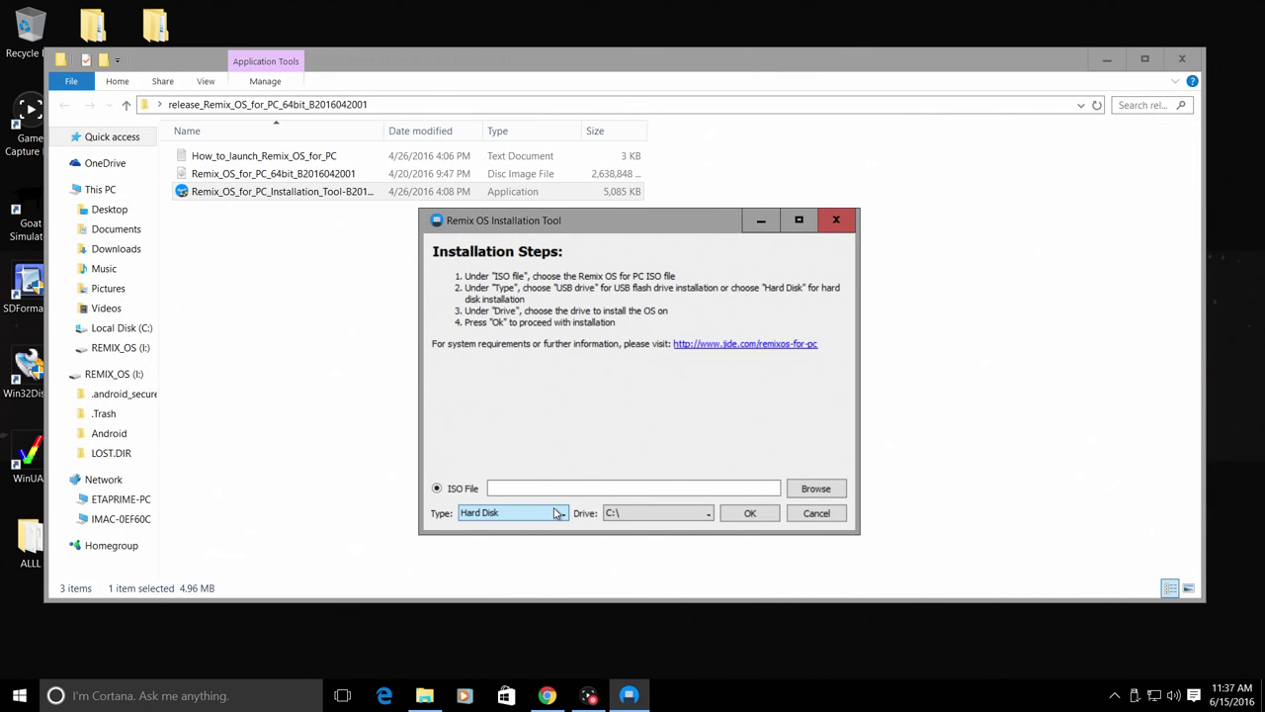
Set the installation type to USB Drive with I:\ as the target drive.
click(554, 515)
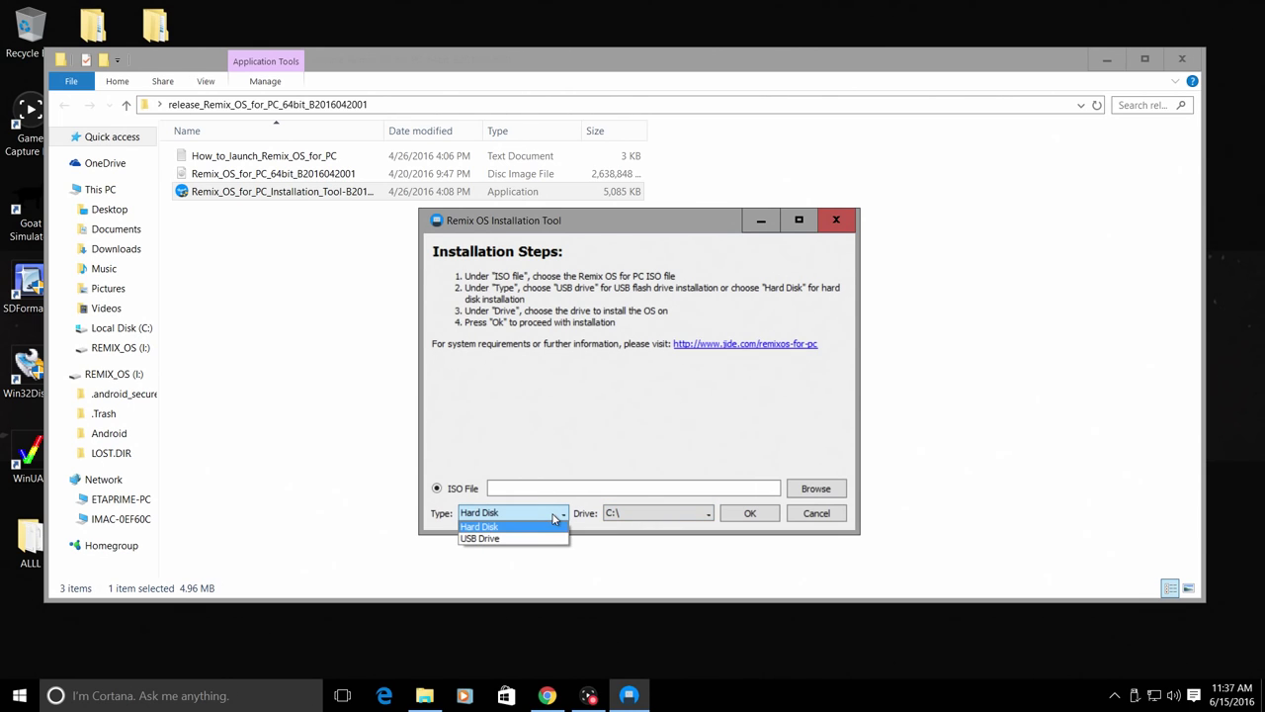
click(487, 540)
click(648, 523)
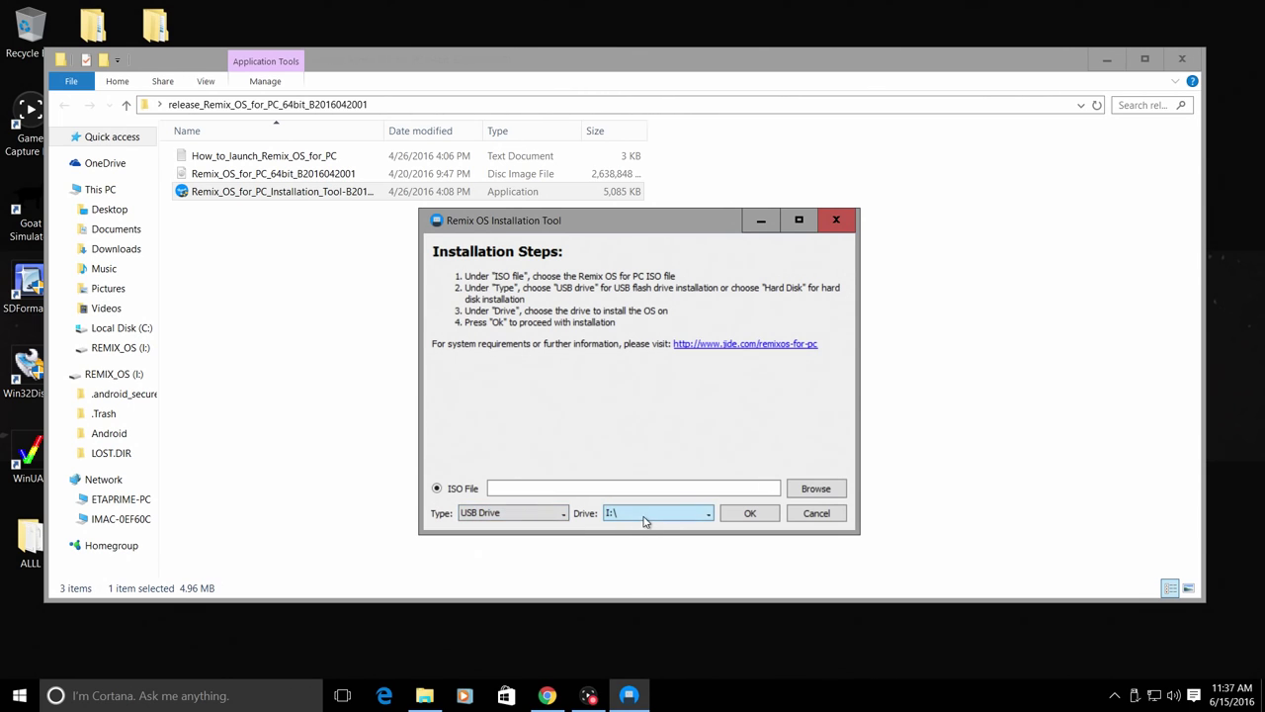
click(610, 527)
Load Remix_OS_for_PC_64bit_B2016042001.iso from the Desktop release folder as the ISO file.
click(812, 490)
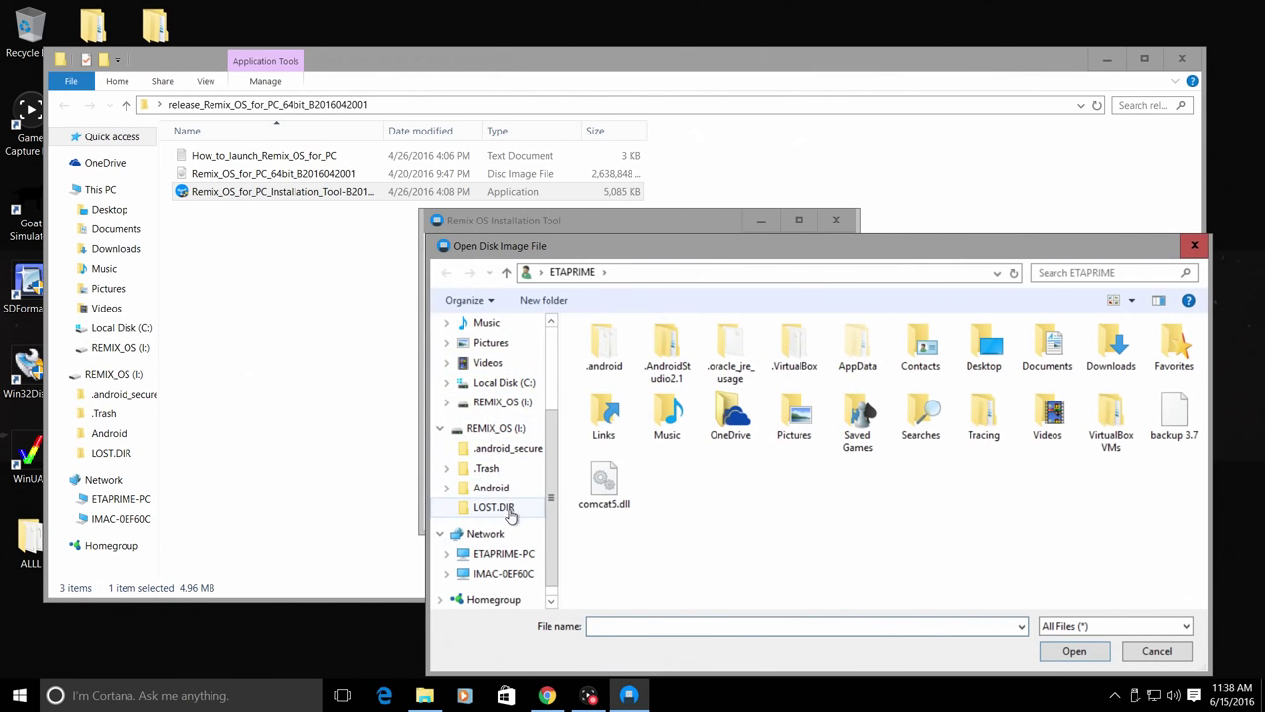
scroll(521, 556, down, 1)
scroll(521, 556, up, 2)
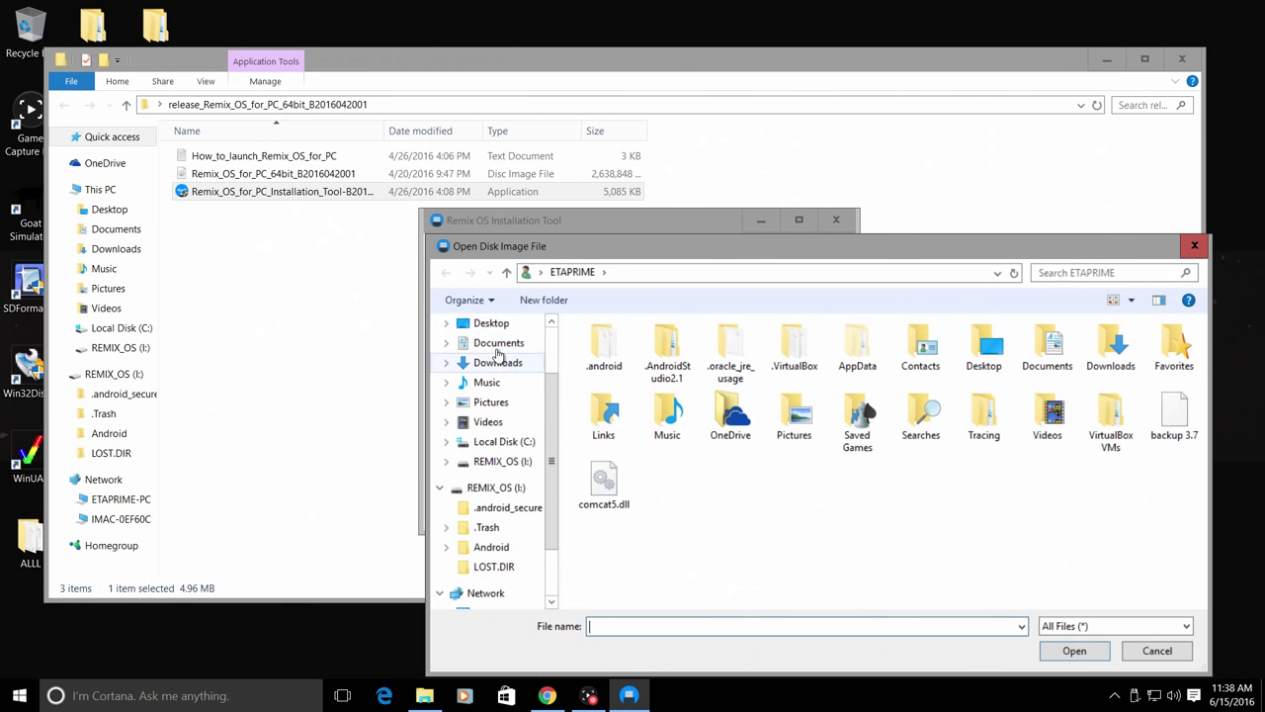
click(491, 323)
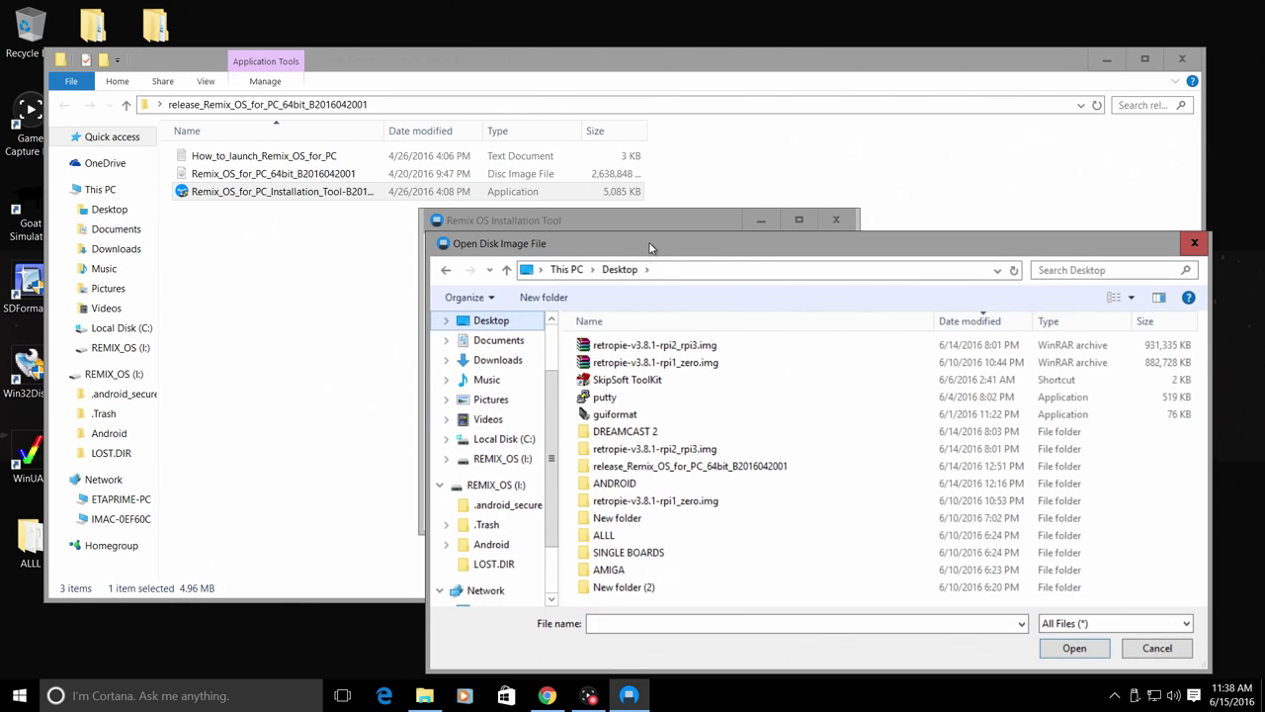
drag(648, 249, 595, 227)
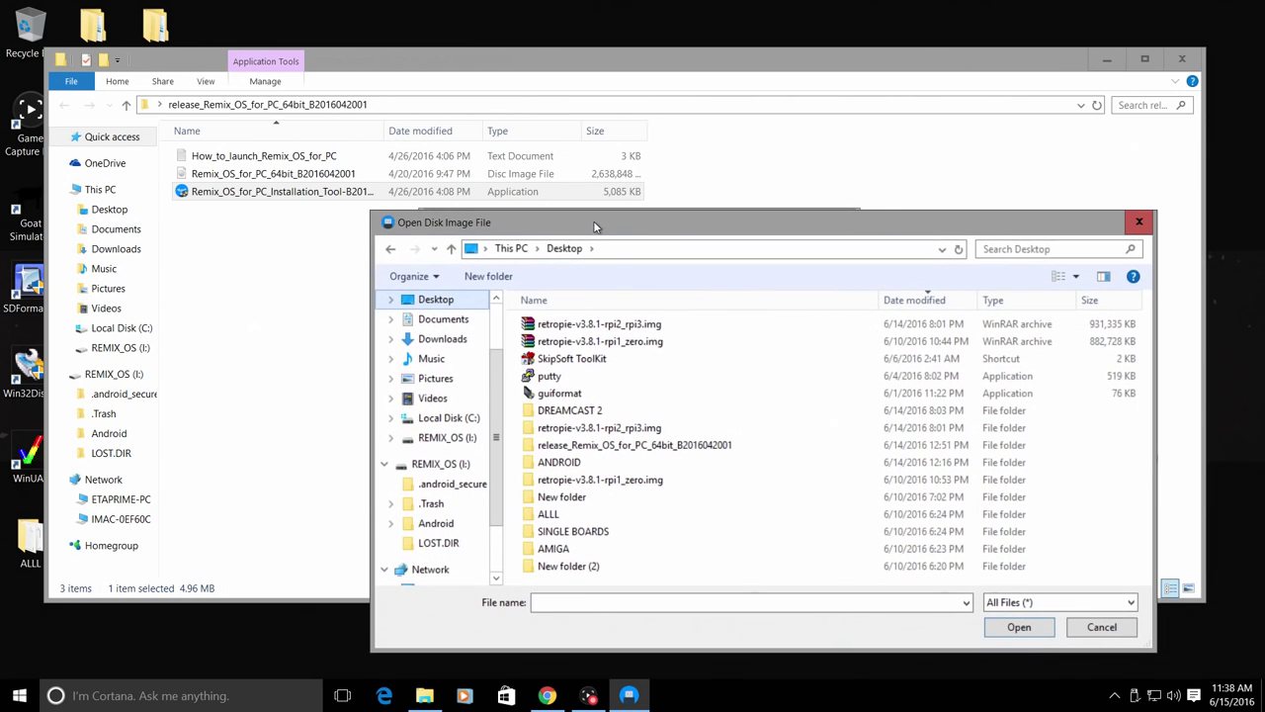
double_click(642, 446)
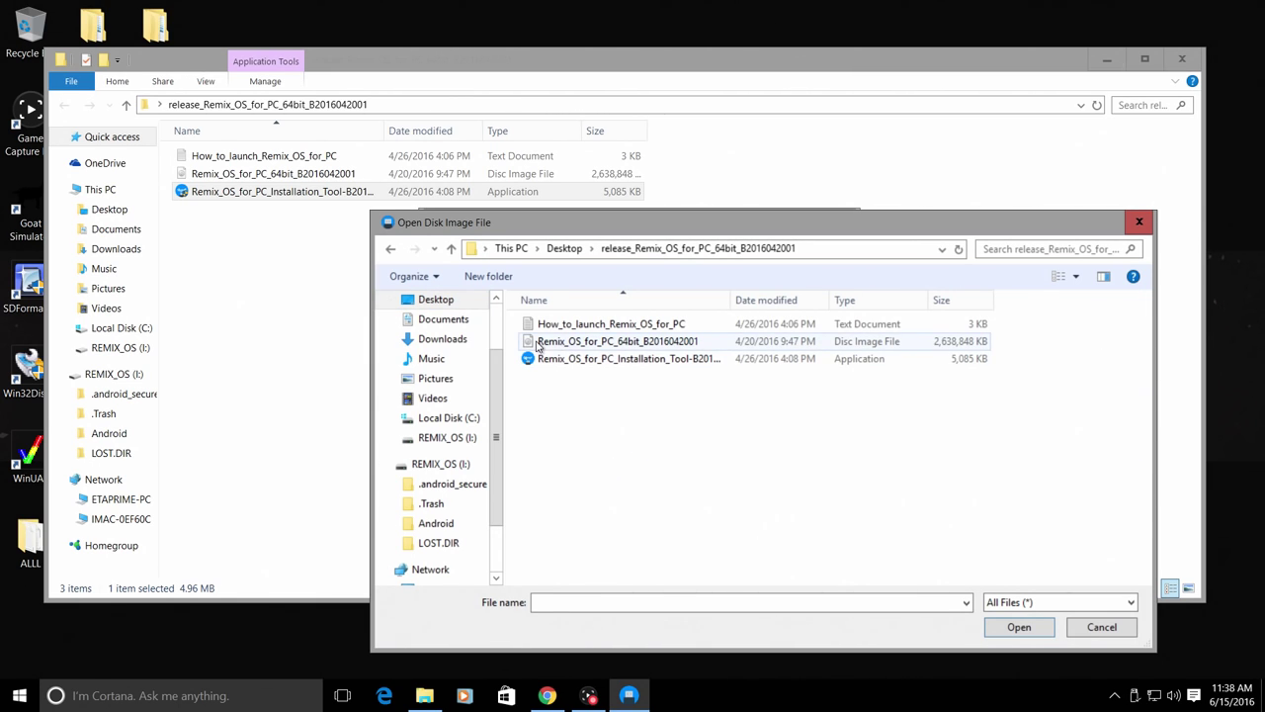
click(603, 345)
double_click(603, 345)
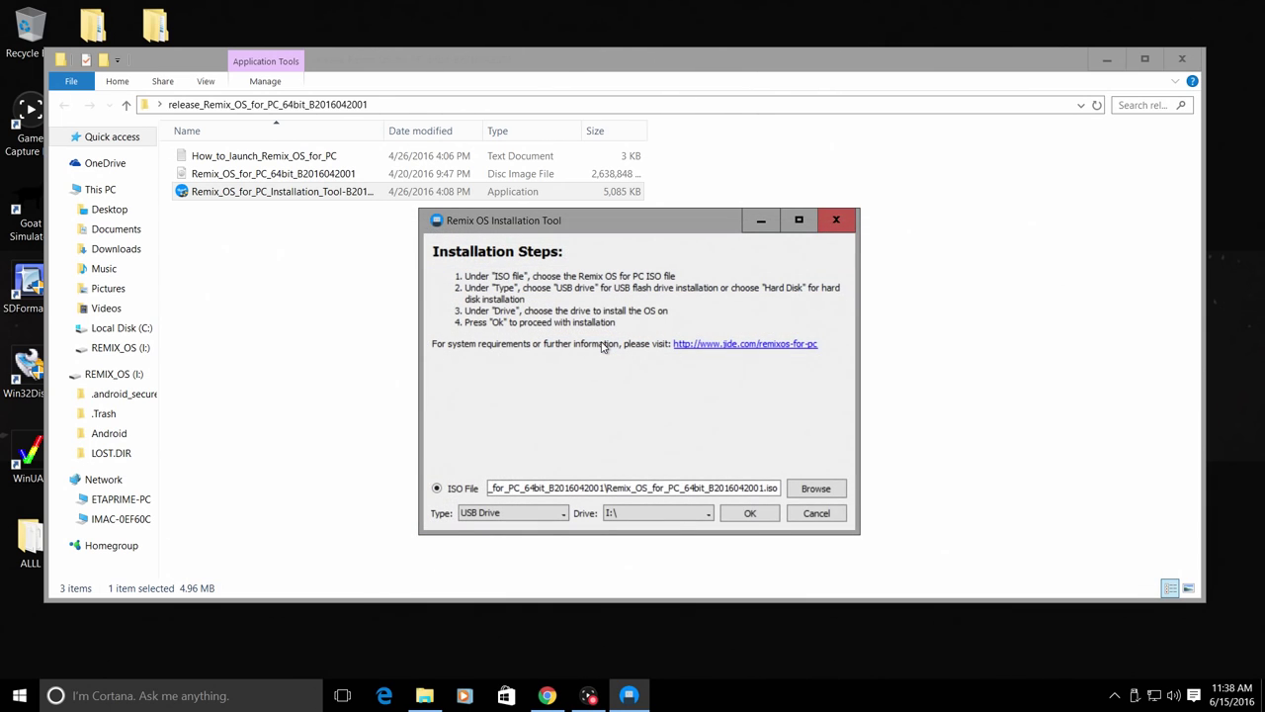
Install Remix OS onto the USB drive, confirming the erase, then exit and close the folder.
click(746, 515)
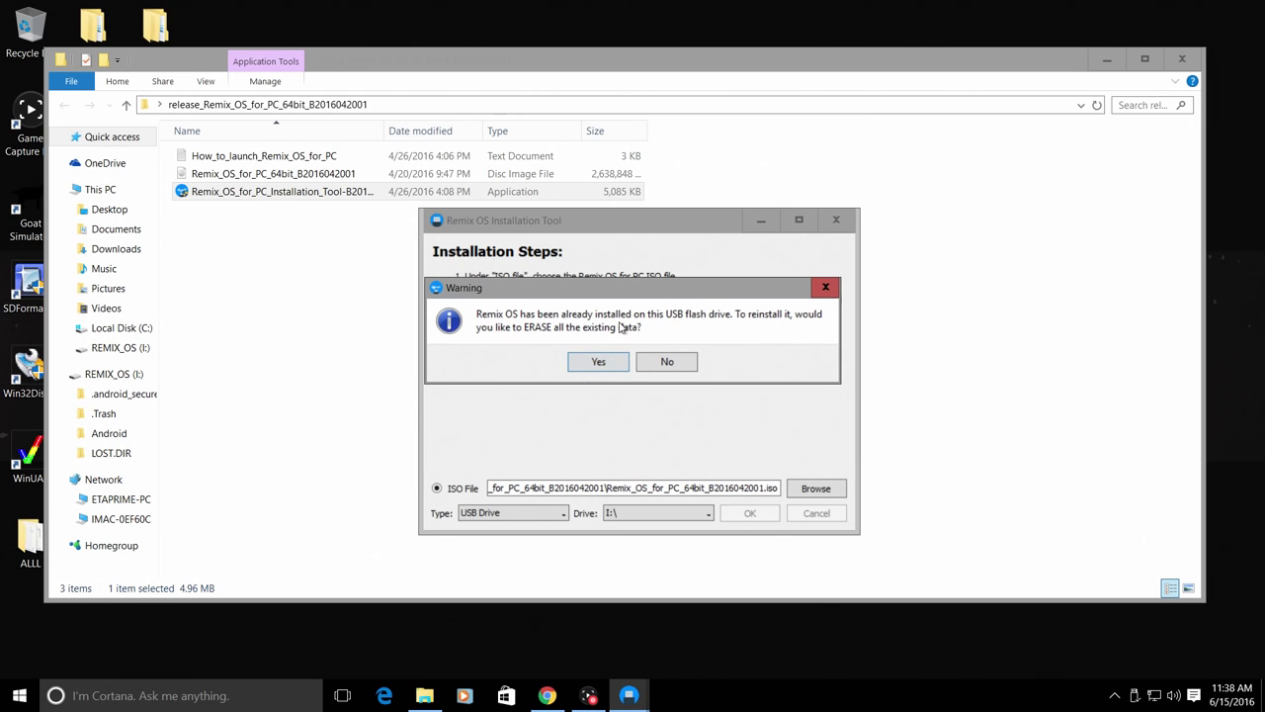
click(598, 362)
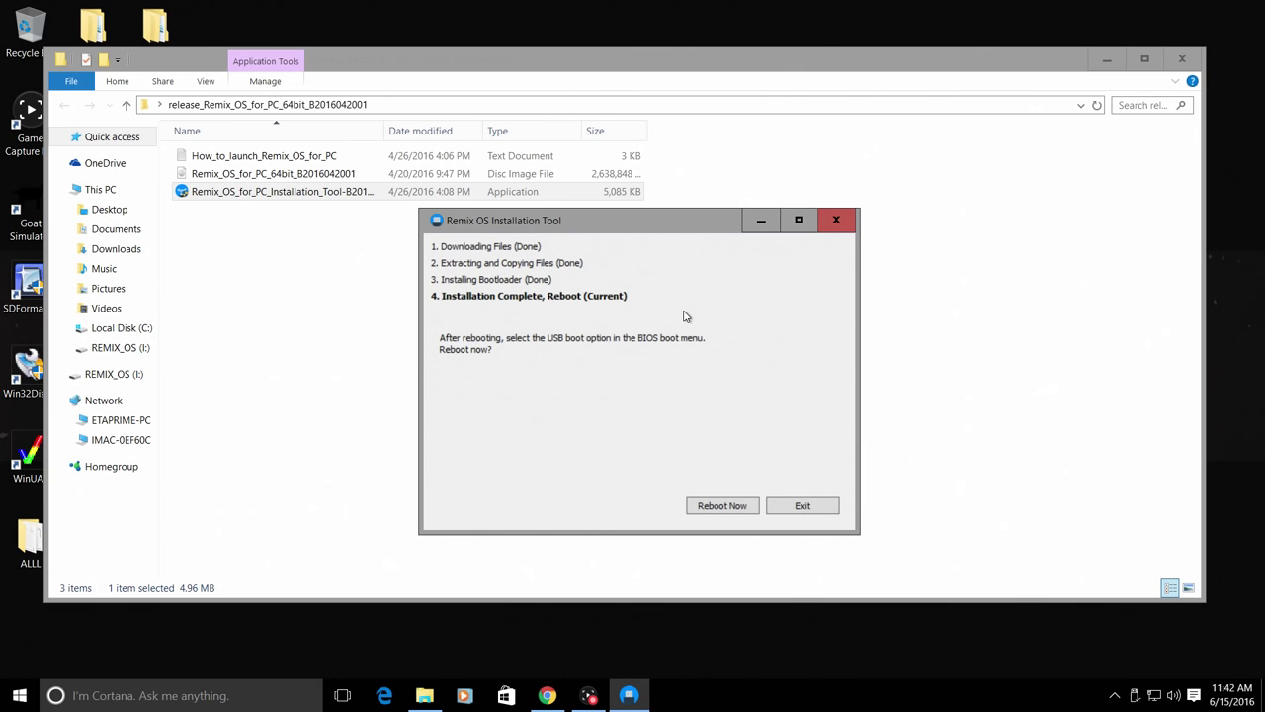
click(818, 508)
click(1198, 58)
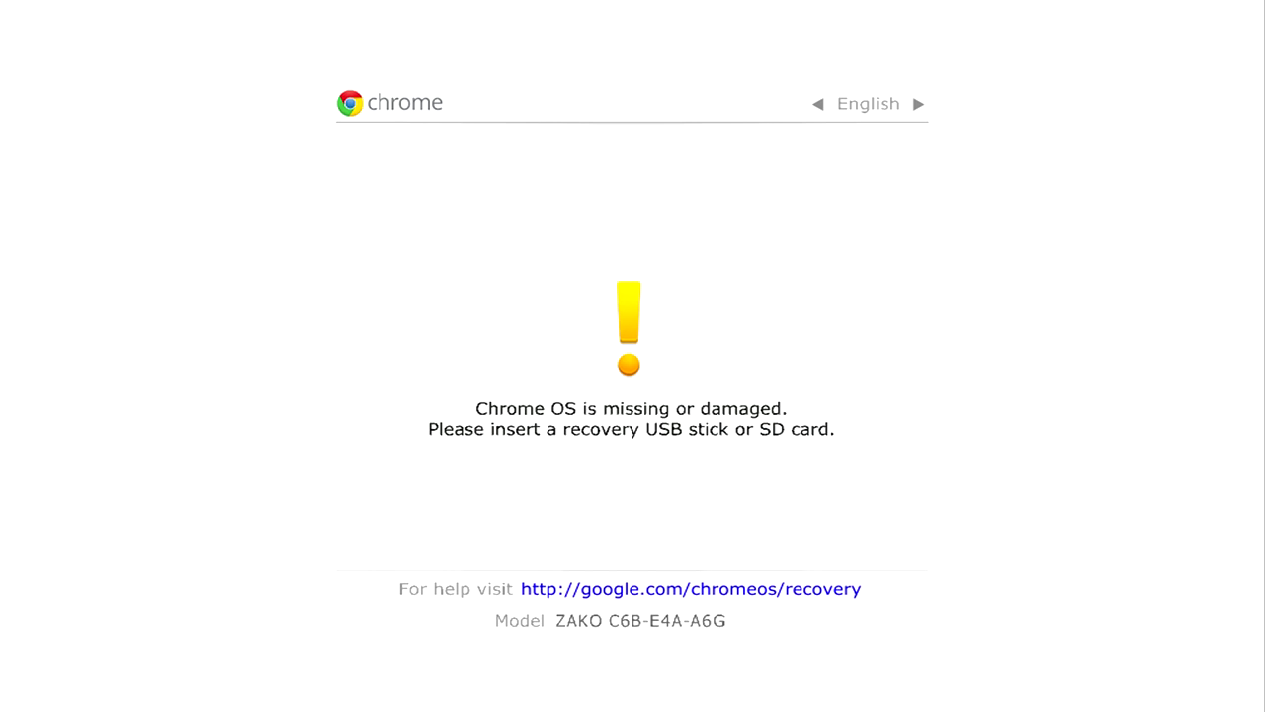
Press Ctrl+D at the recovery screen to turn OS verification off and reboot into developer mode.
key(ctrl+d)
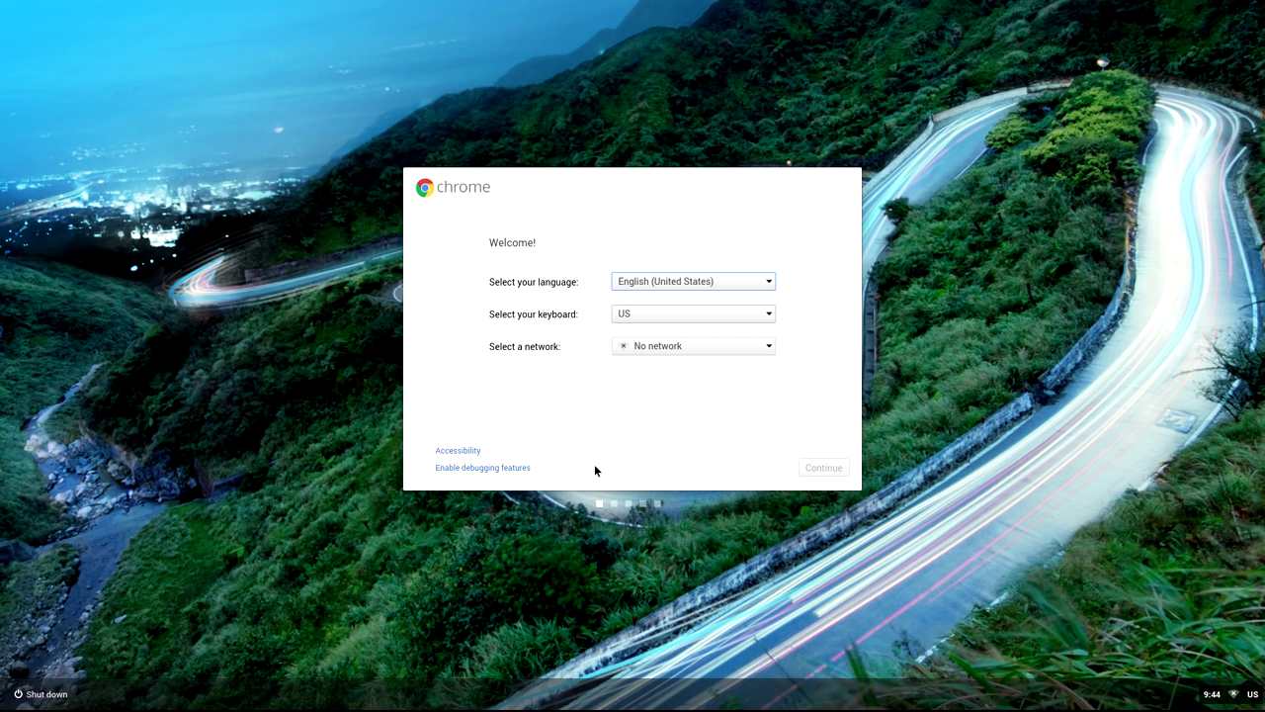
Connect to the HIDE YO KIDS HIDE YO WIFI network from the Welcome screen's network list.
click(669, 346)
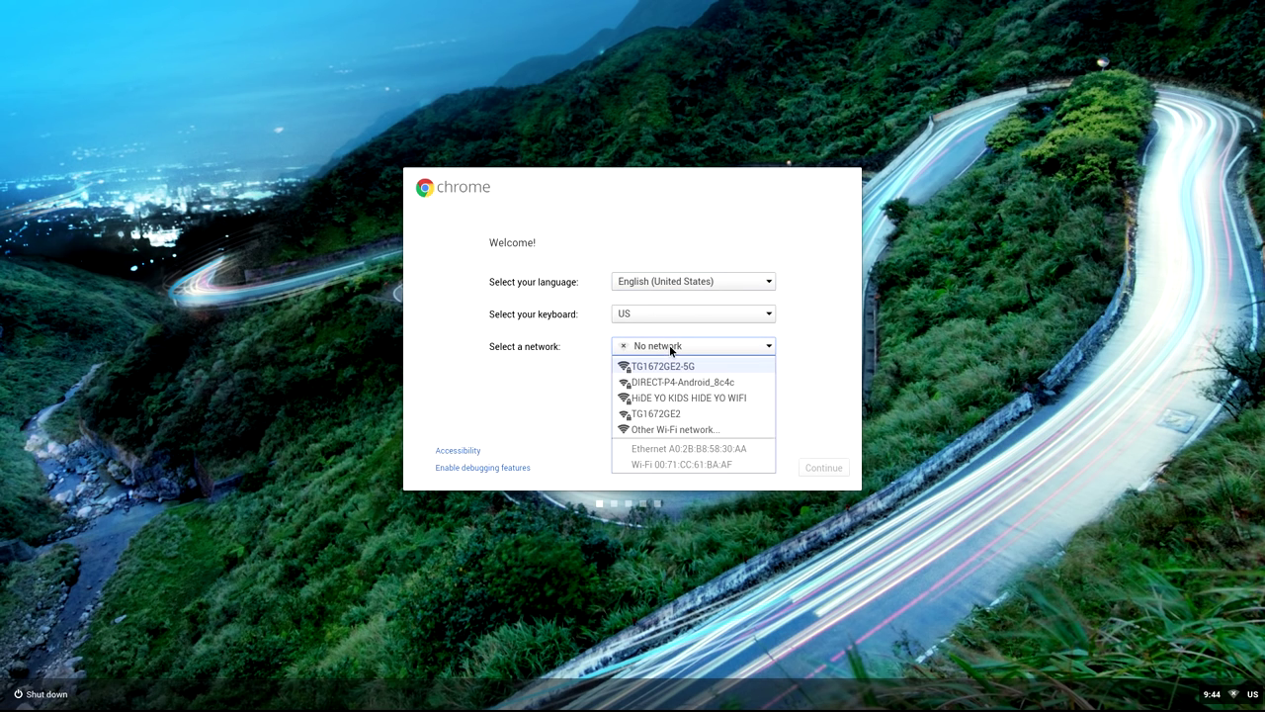
click(673, 399)
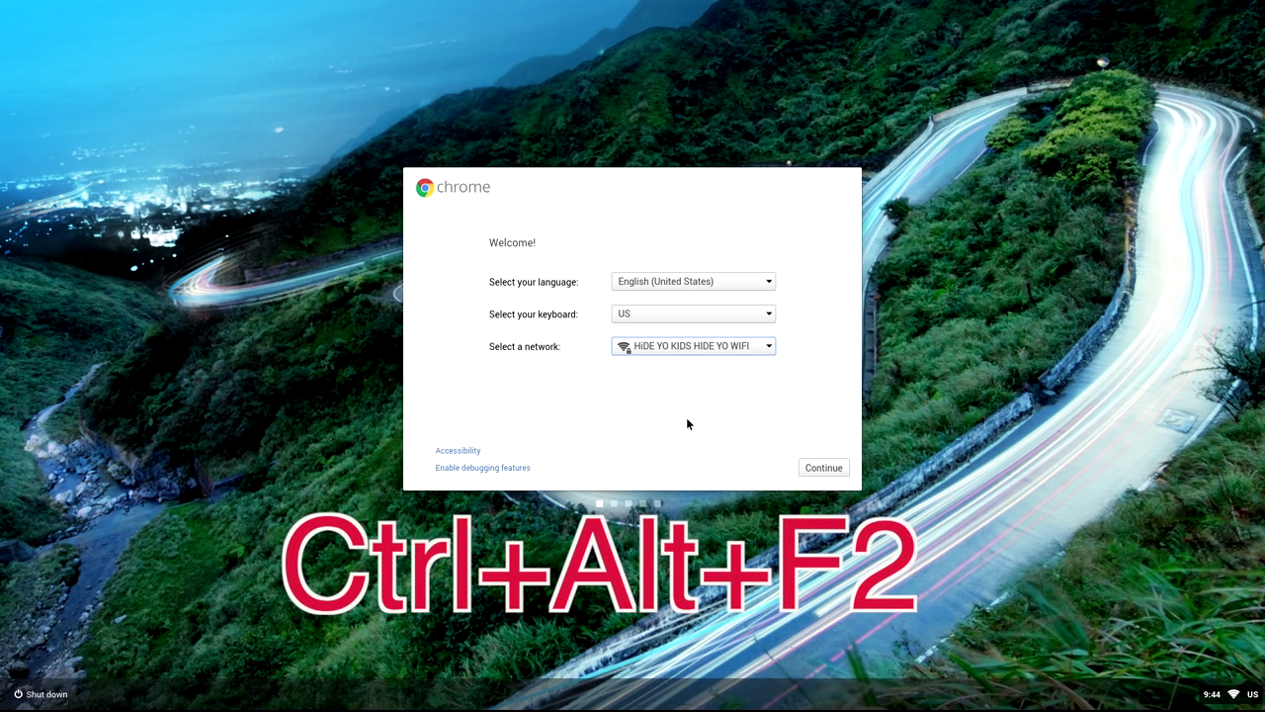
key(ctrl+alt+F2)
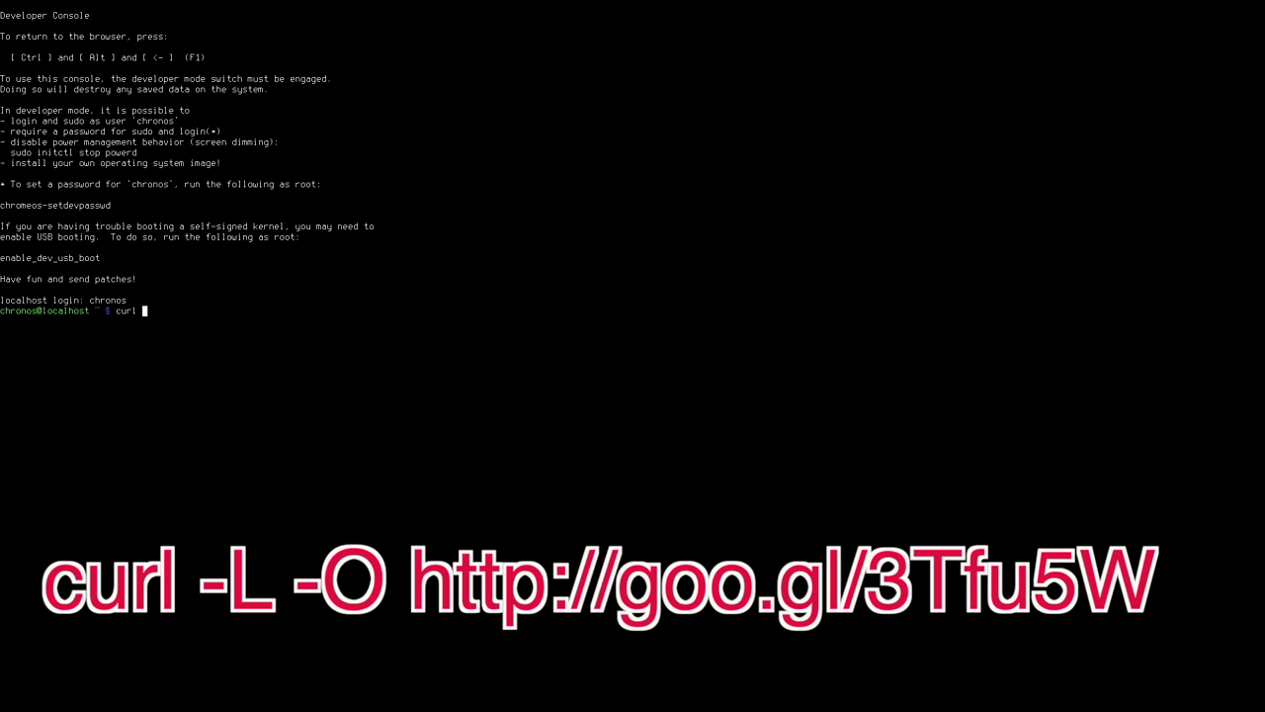
text(-L -O http://goo.gl/3Tfu5W)
key(Return)
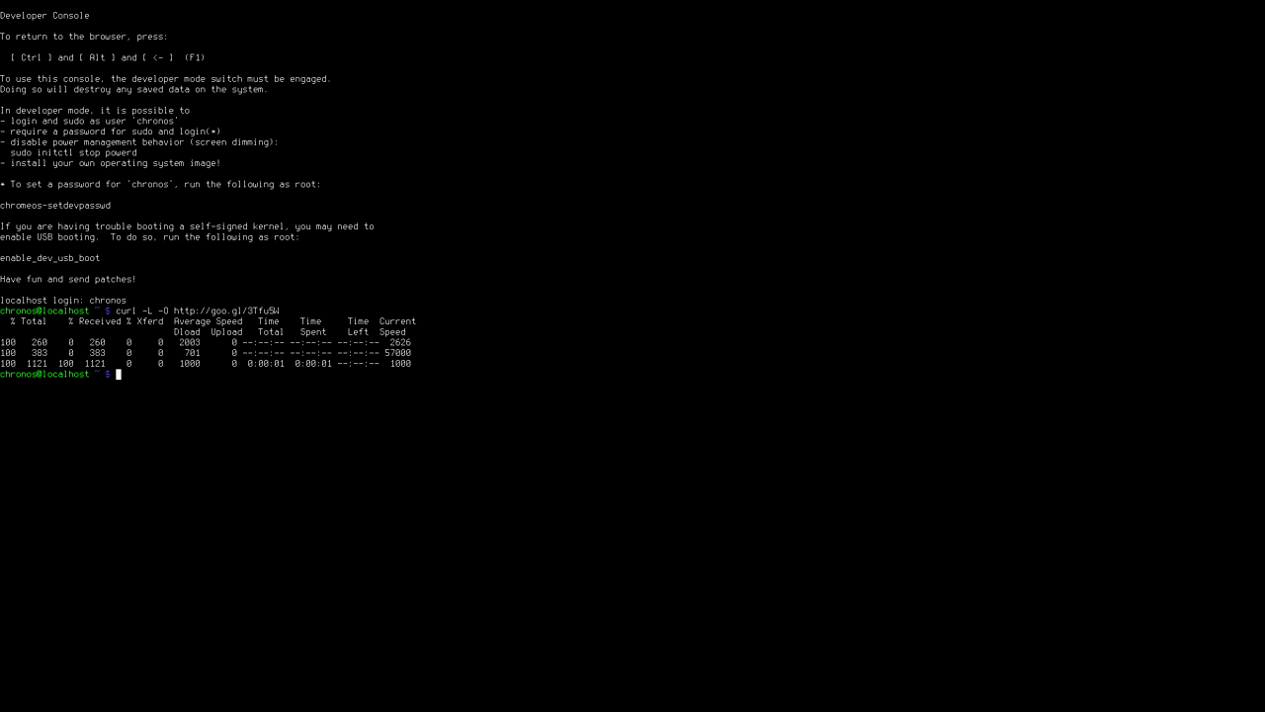
text(sudo )
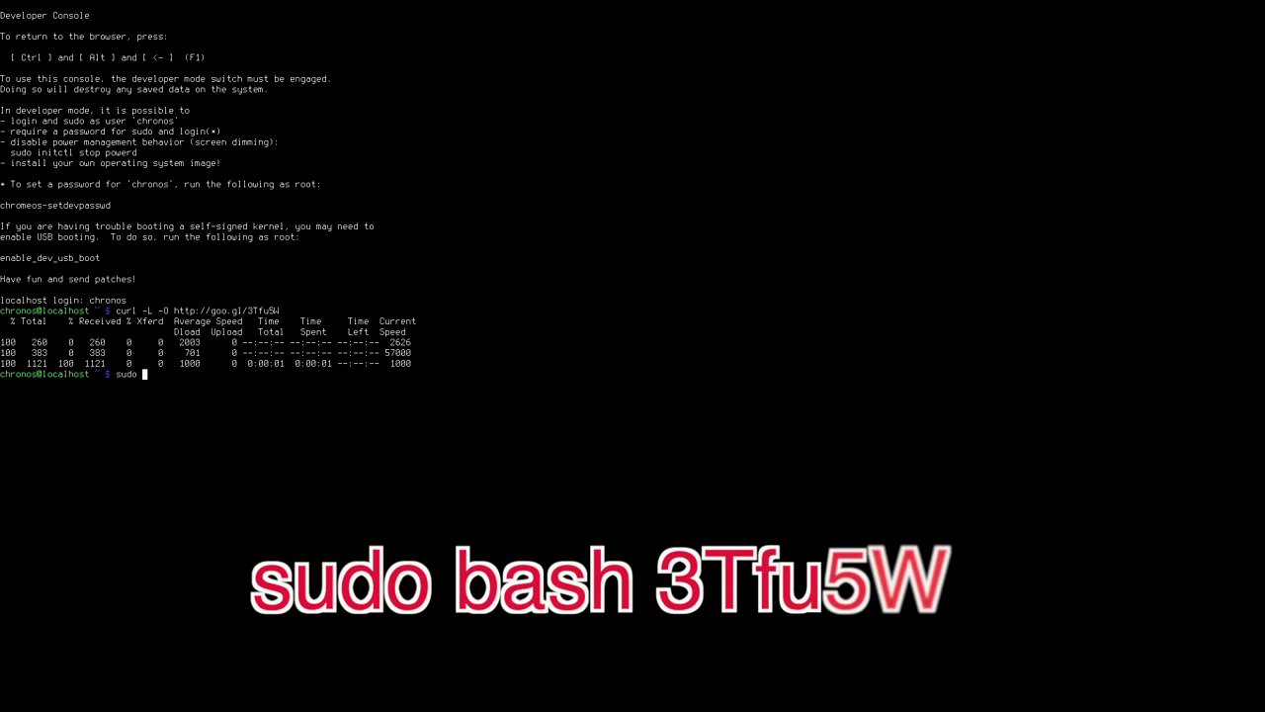
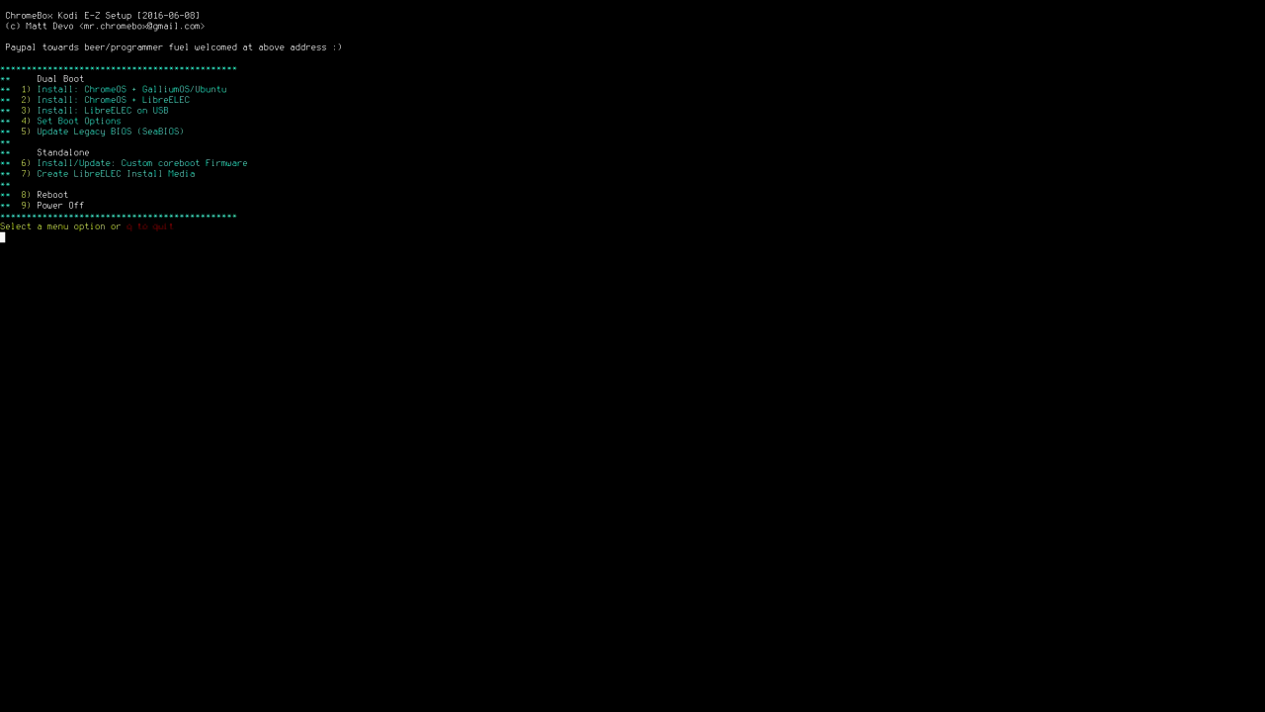
Choose option 5, Update Legacy BIOS (SeaBIOS), at the setup script's main menu.
text(5)
Run the SeaBIOS update, answering n to USB-default booting and n to headless firmware.
key(Return)
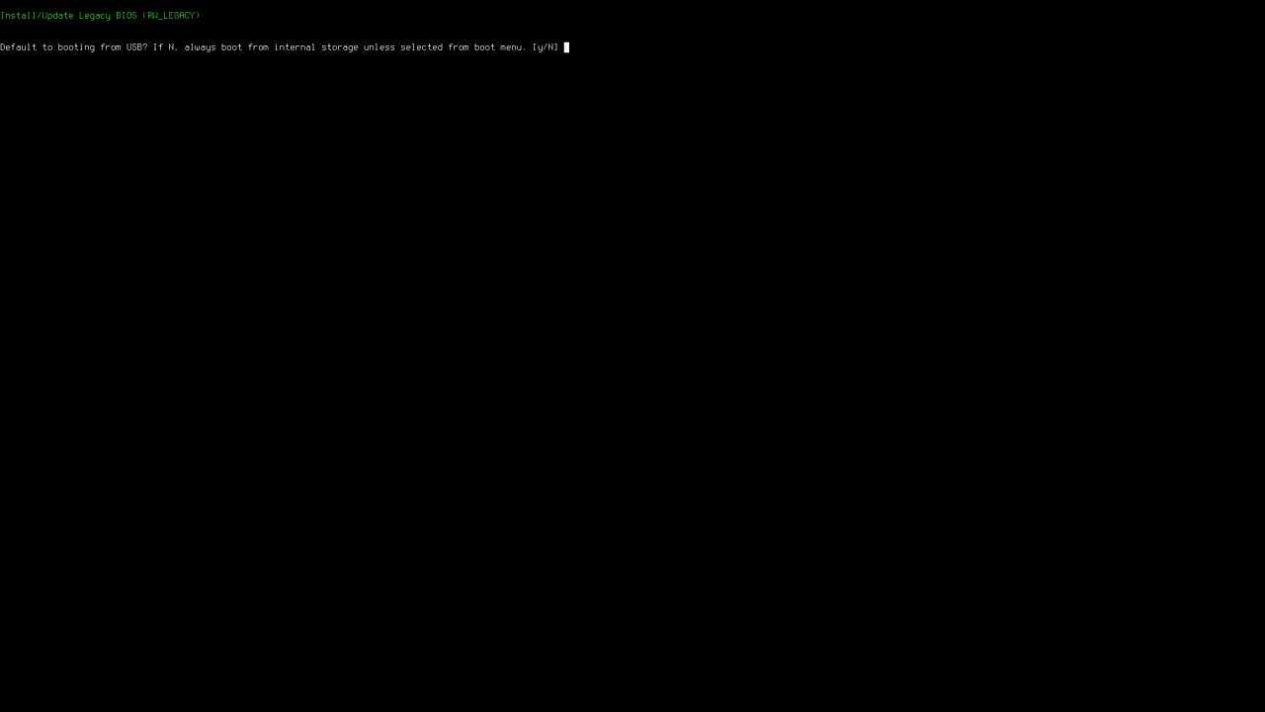
text(n)
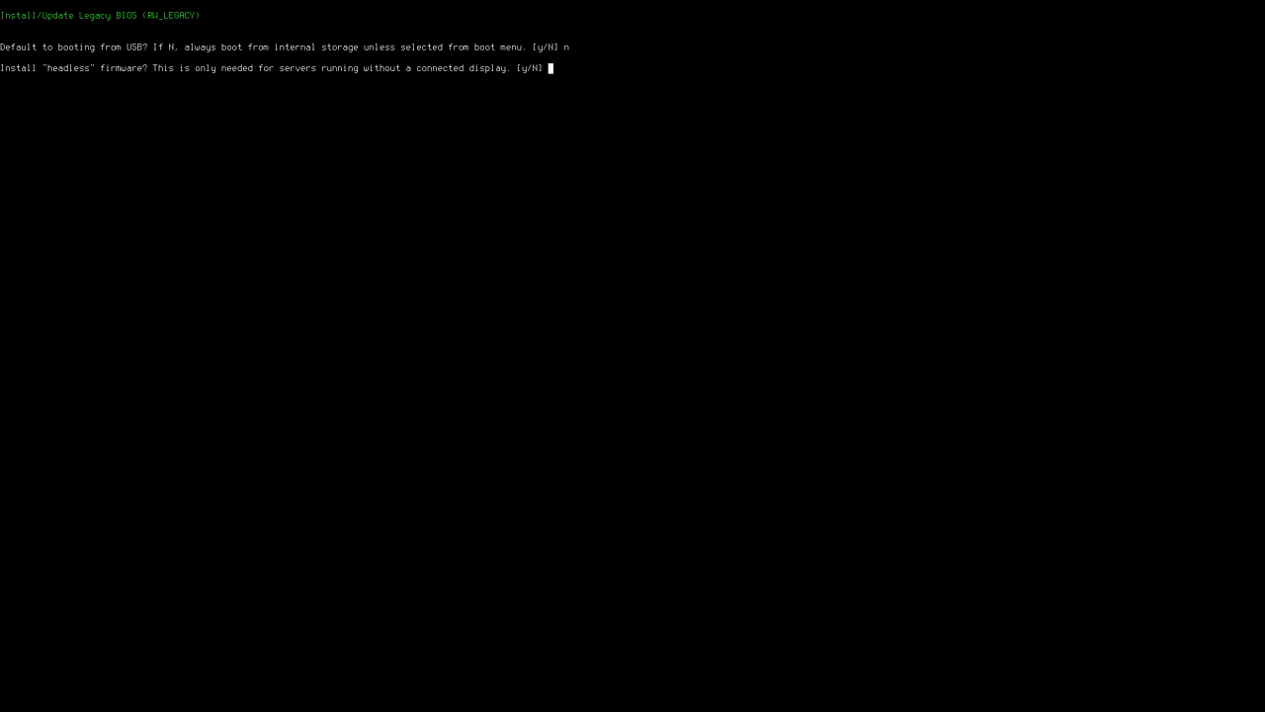
text(n)
key(Return)
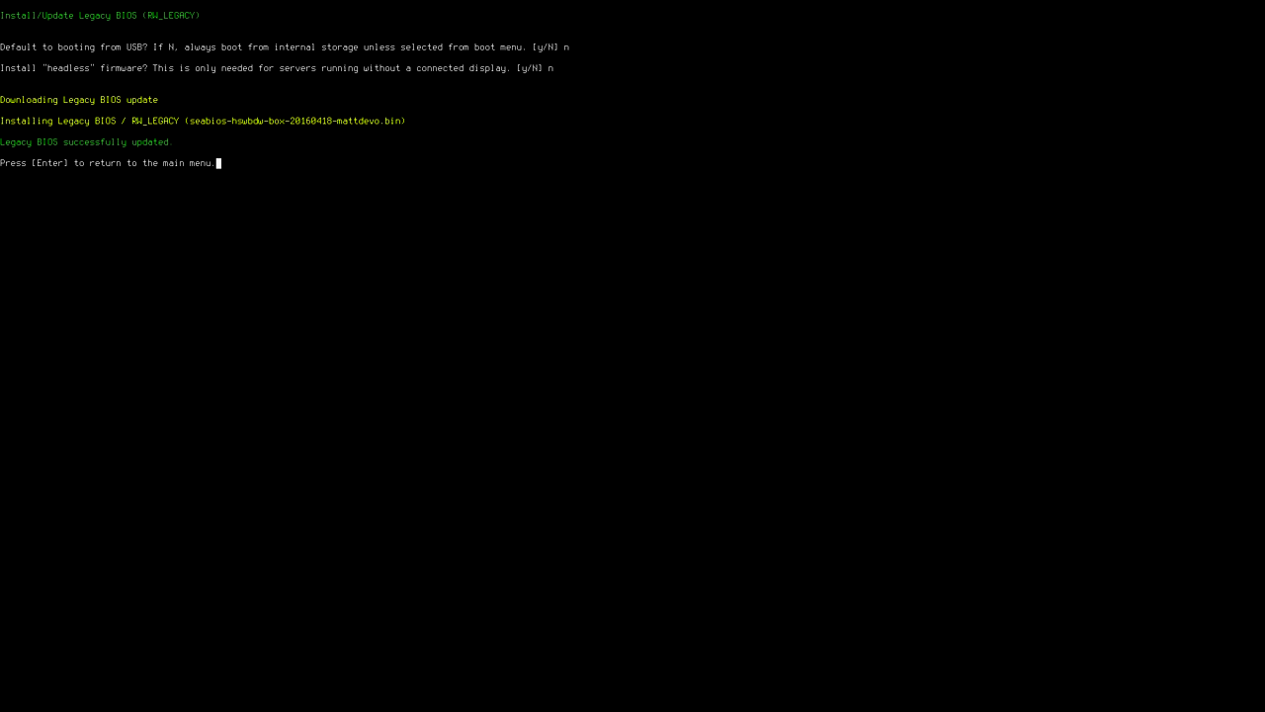
Return to the setup script's main menu and reboot the Chromebox with option 8.
key(Return)
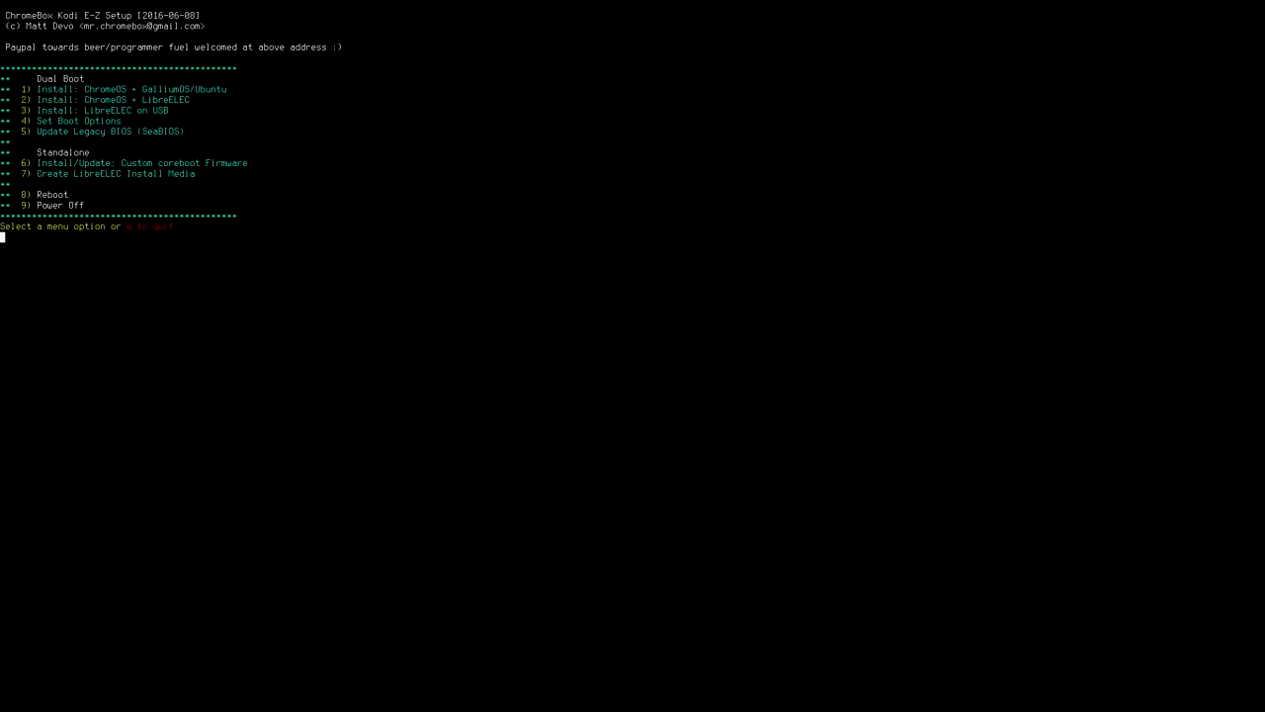
text(8)
key(Return)
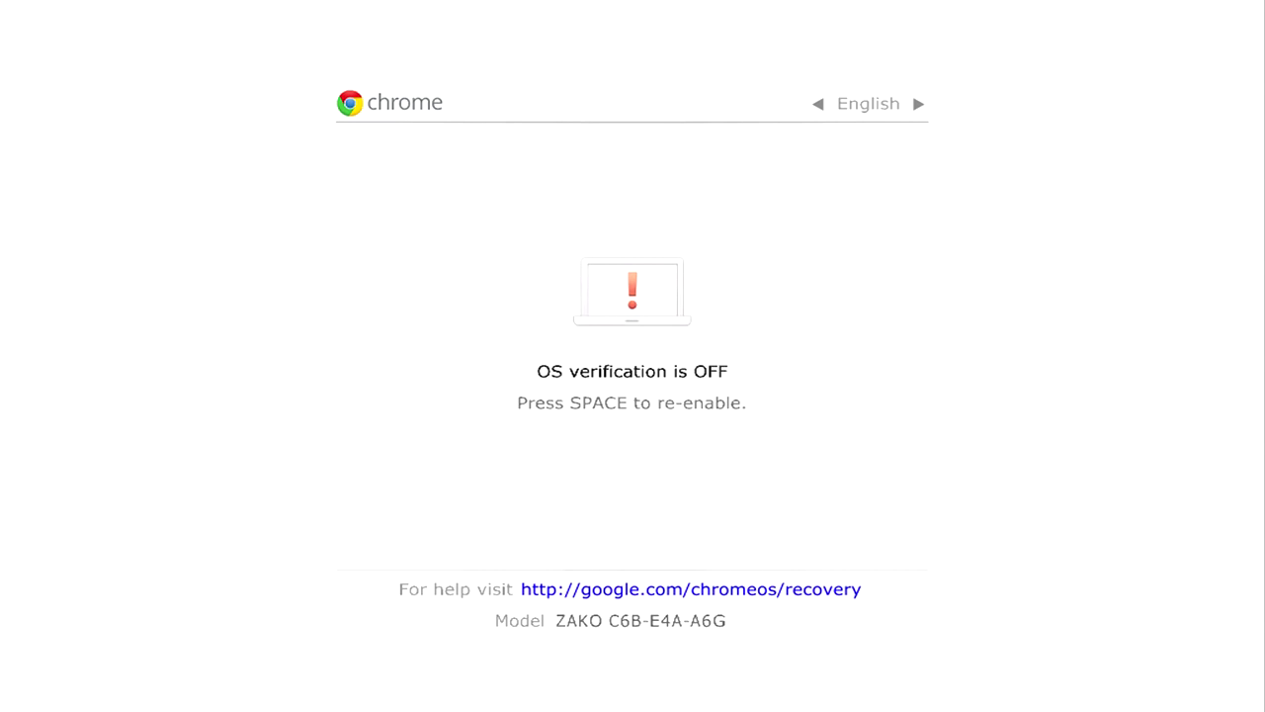
Enter SeaBIOS with Ctrl+L and boot from the SanDisk USB drive (option 2).
key(ctrl+l)
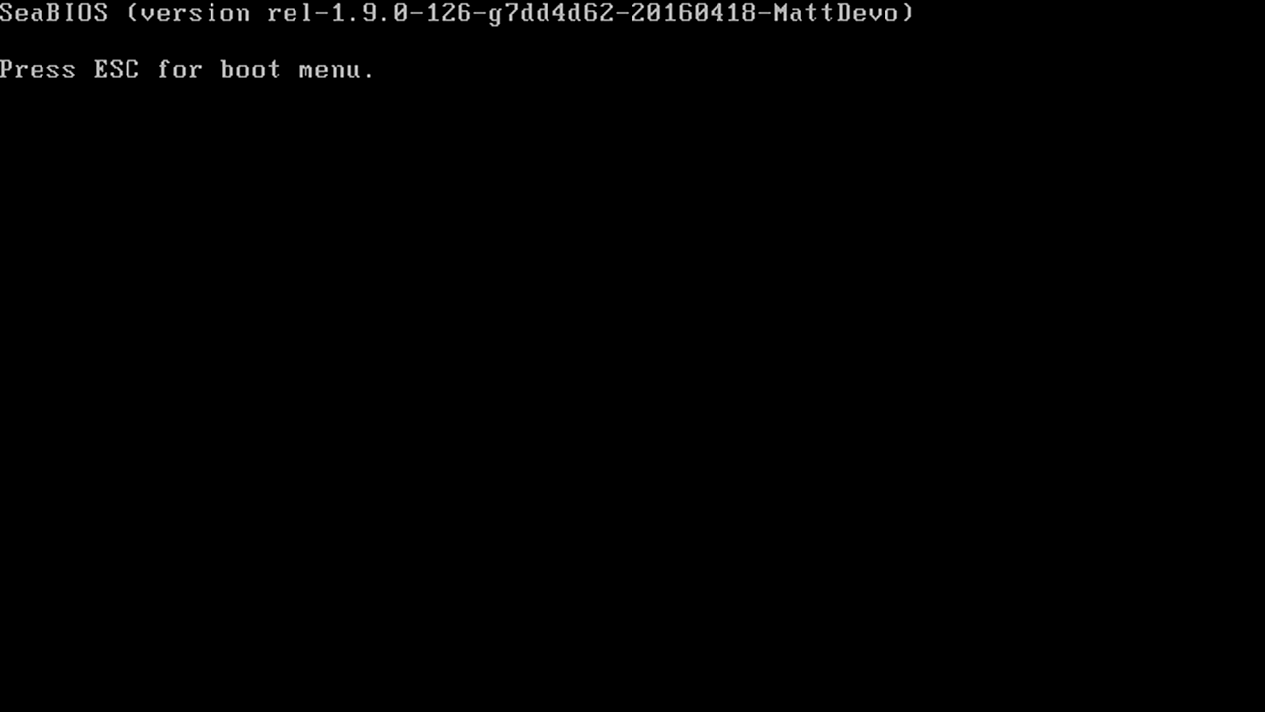
key(Escape)
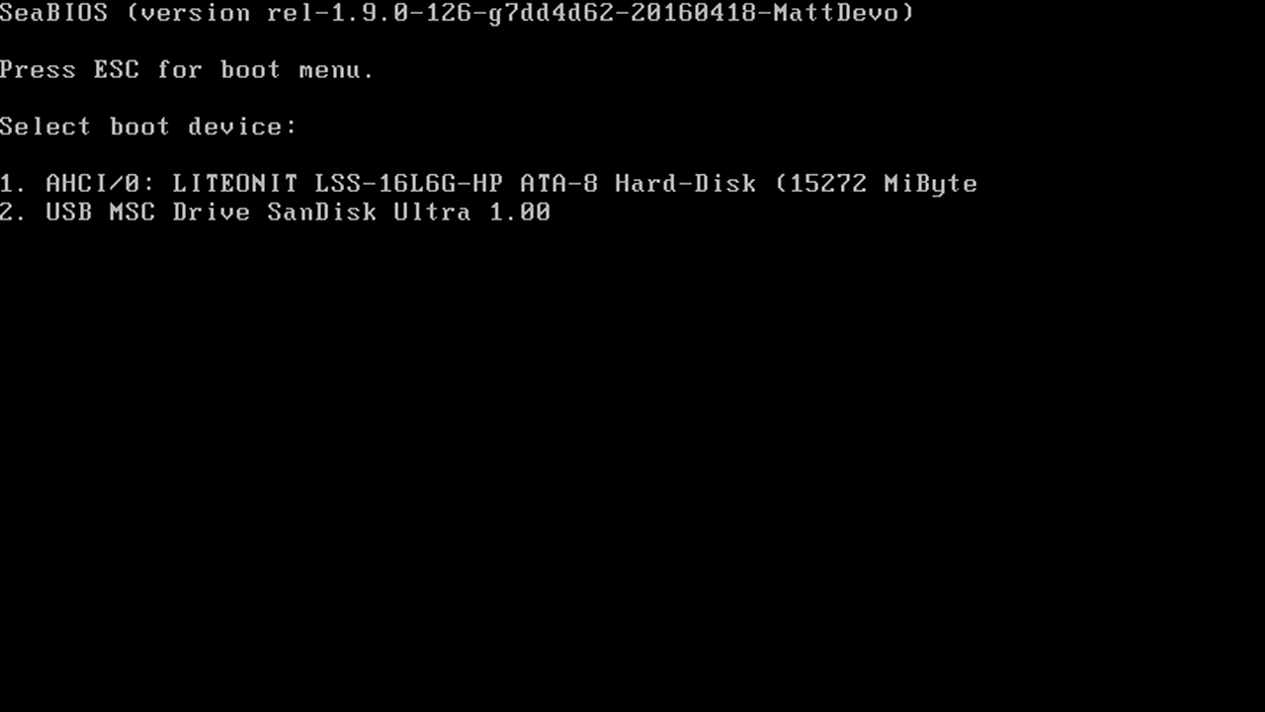
key(2)
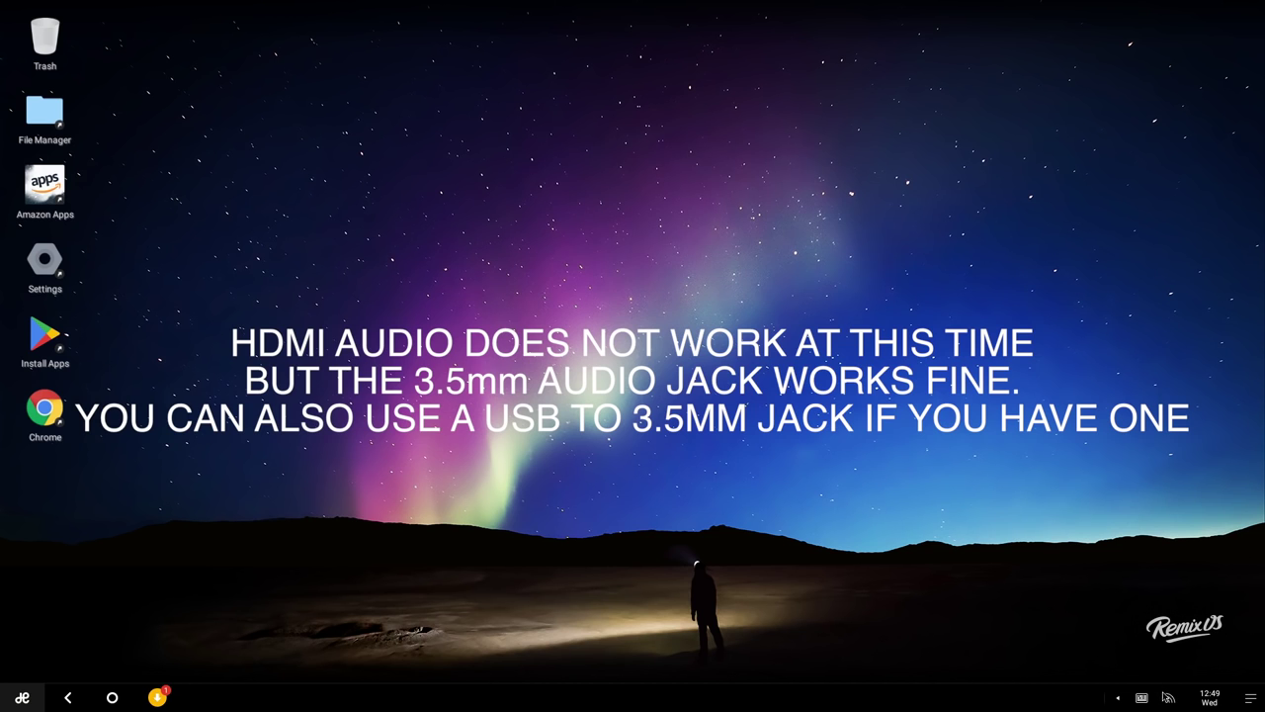
Check the connected Wi-Fi network, then launch Install Apps from the desktop.
click(1171, 700)
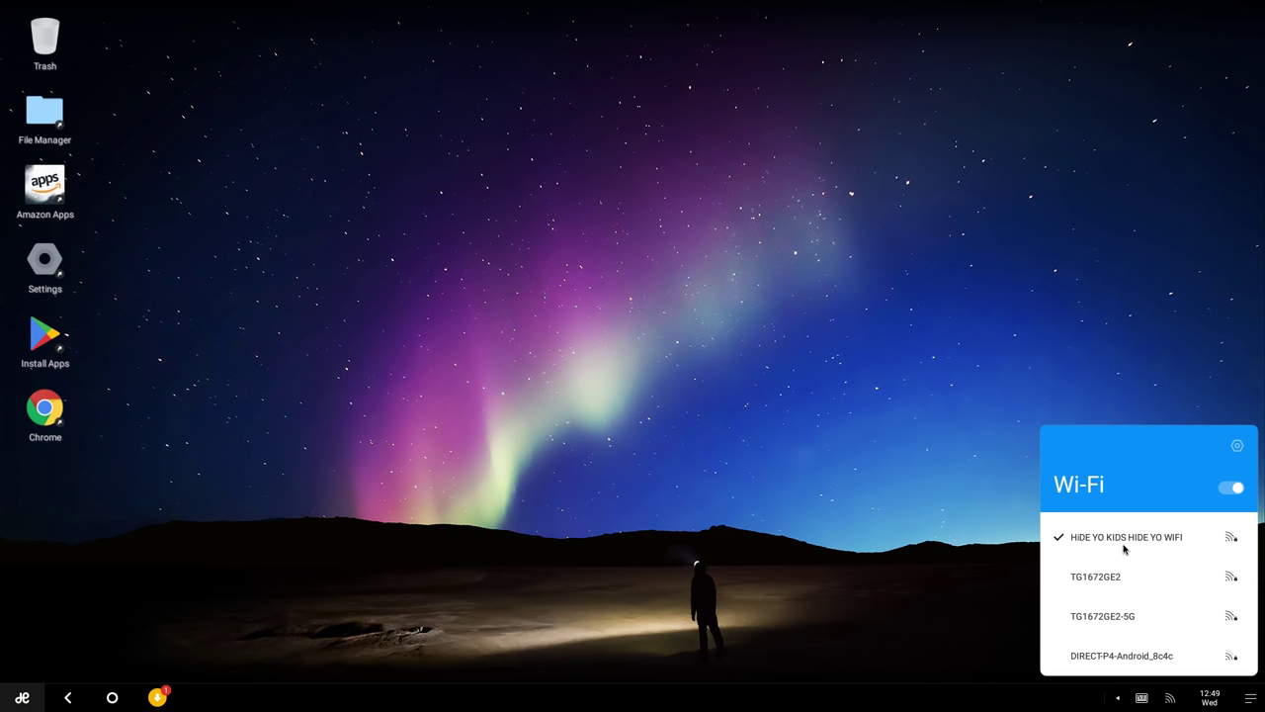
click(650, 504)
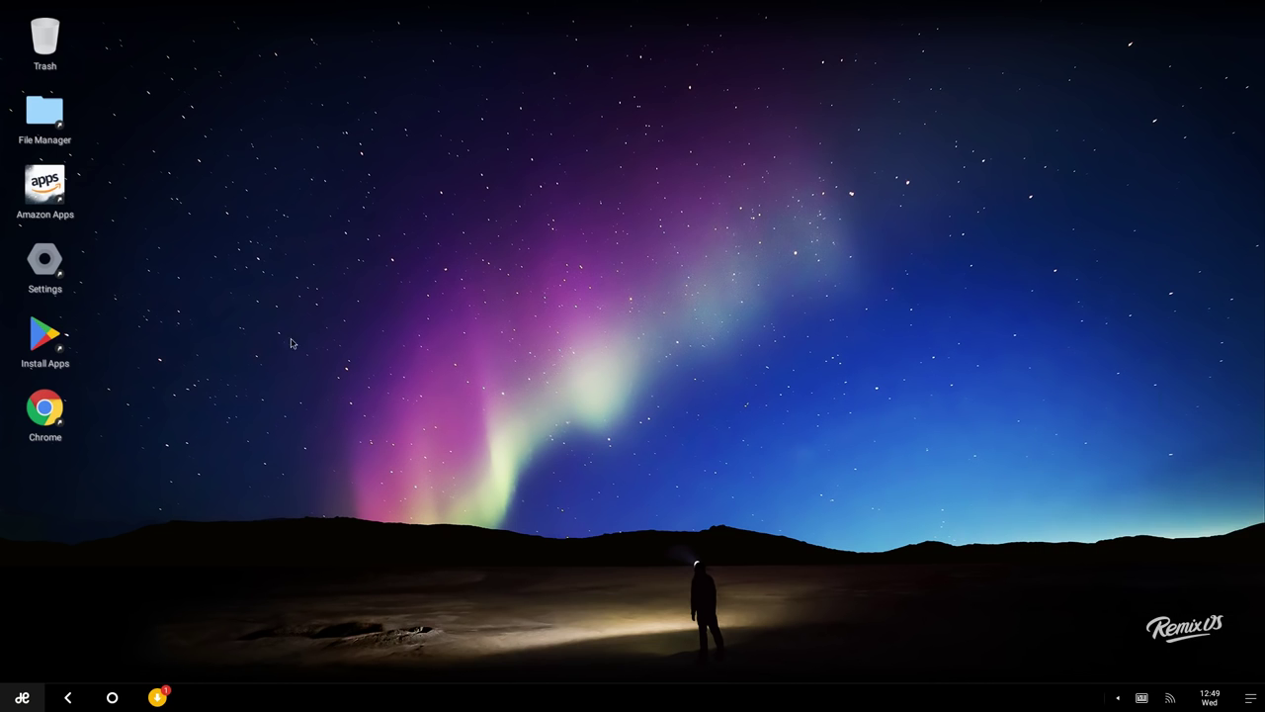
click(47, 343)
double_click(47, 343)
Install GMSActivator.apk from the Download folder, declining activity checks, and open it.
click(42, 116)
double_click(43, 123)
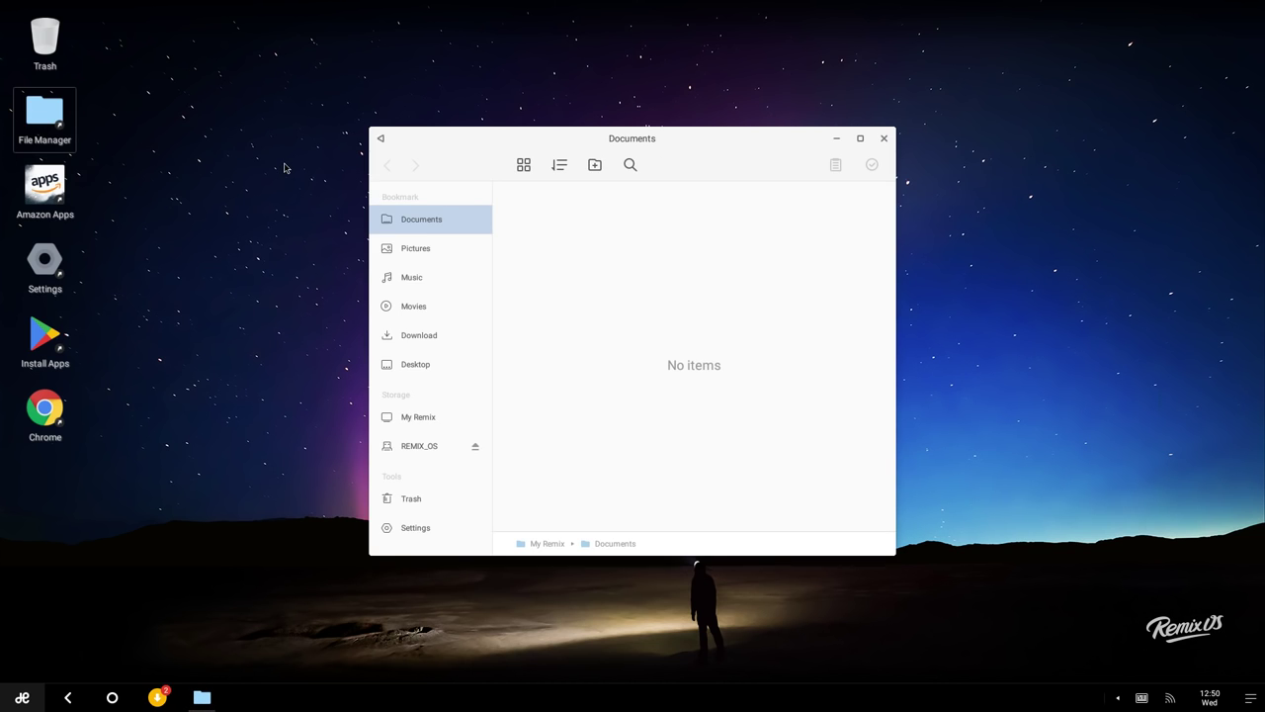
click(440, 338)
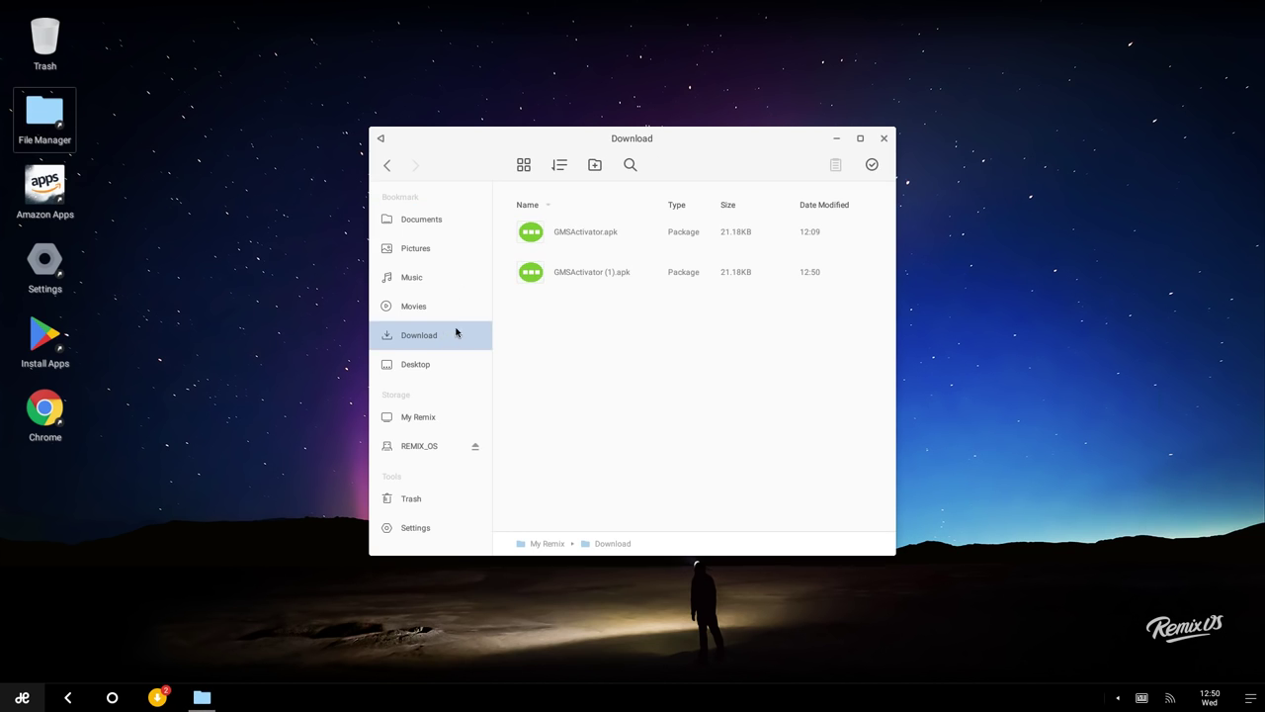
double_click(607, 233)
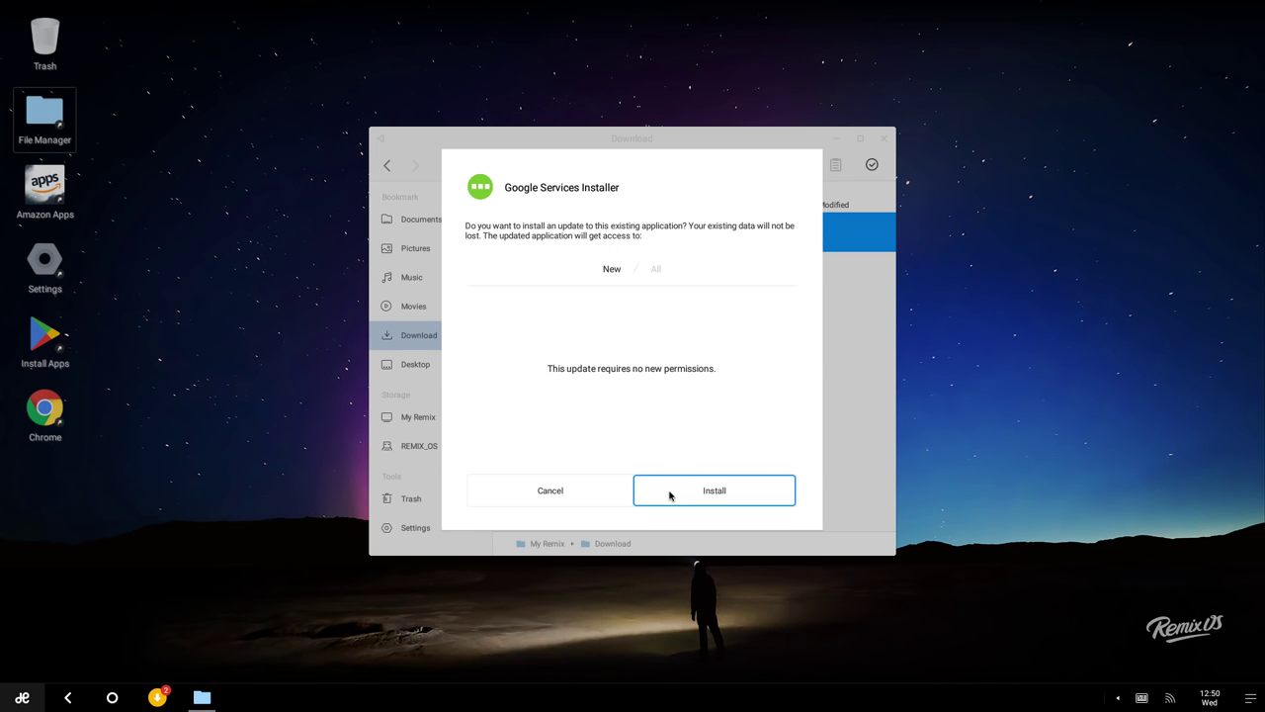
click(684, 498)
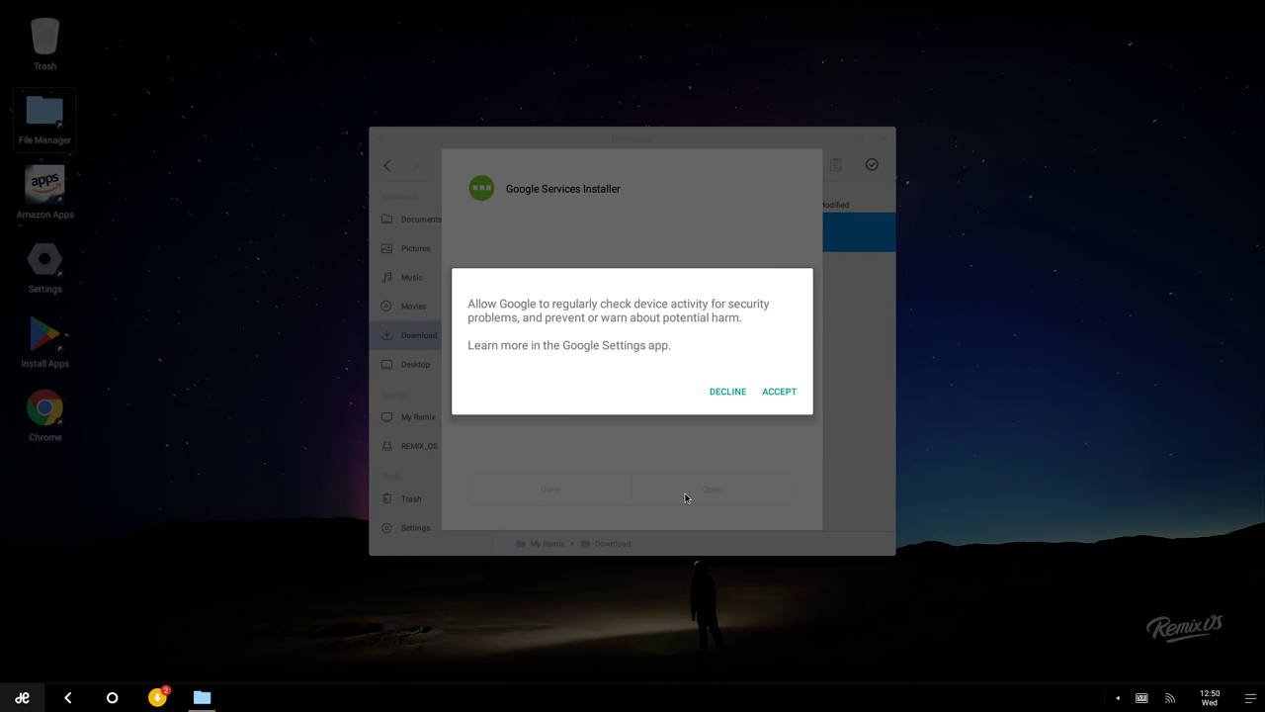
click(726, 393)
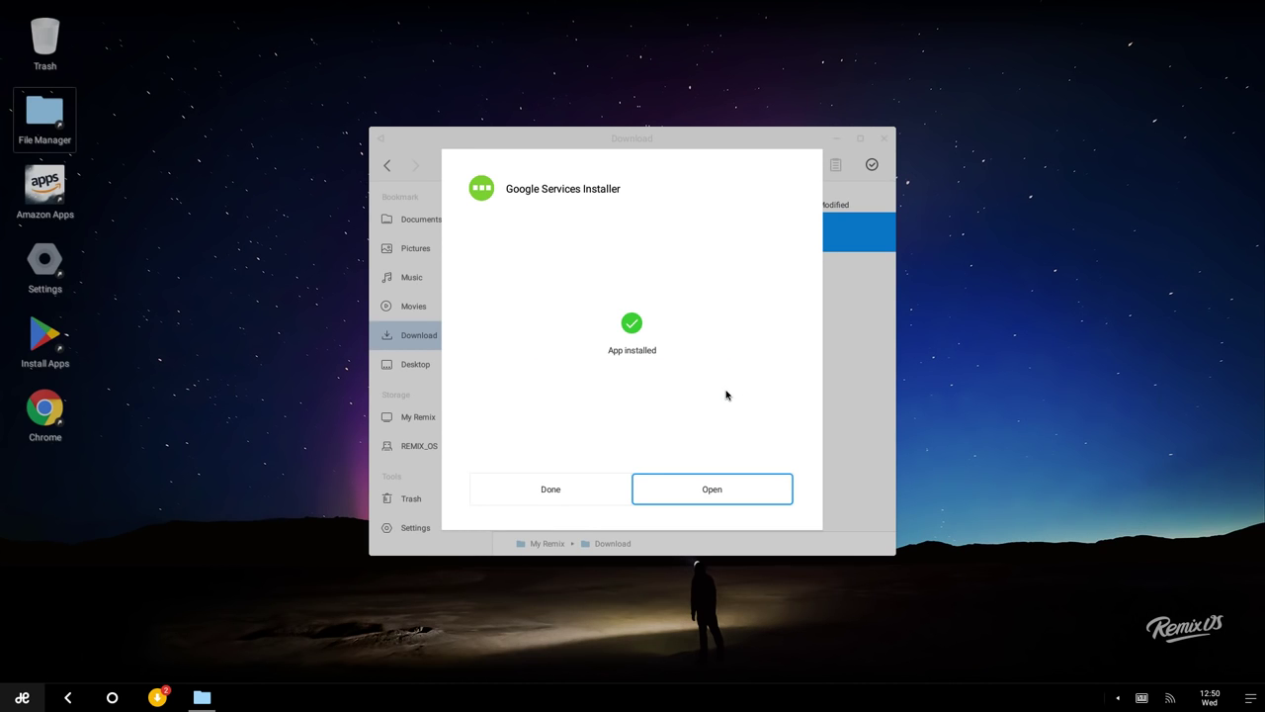
click(703, 484)
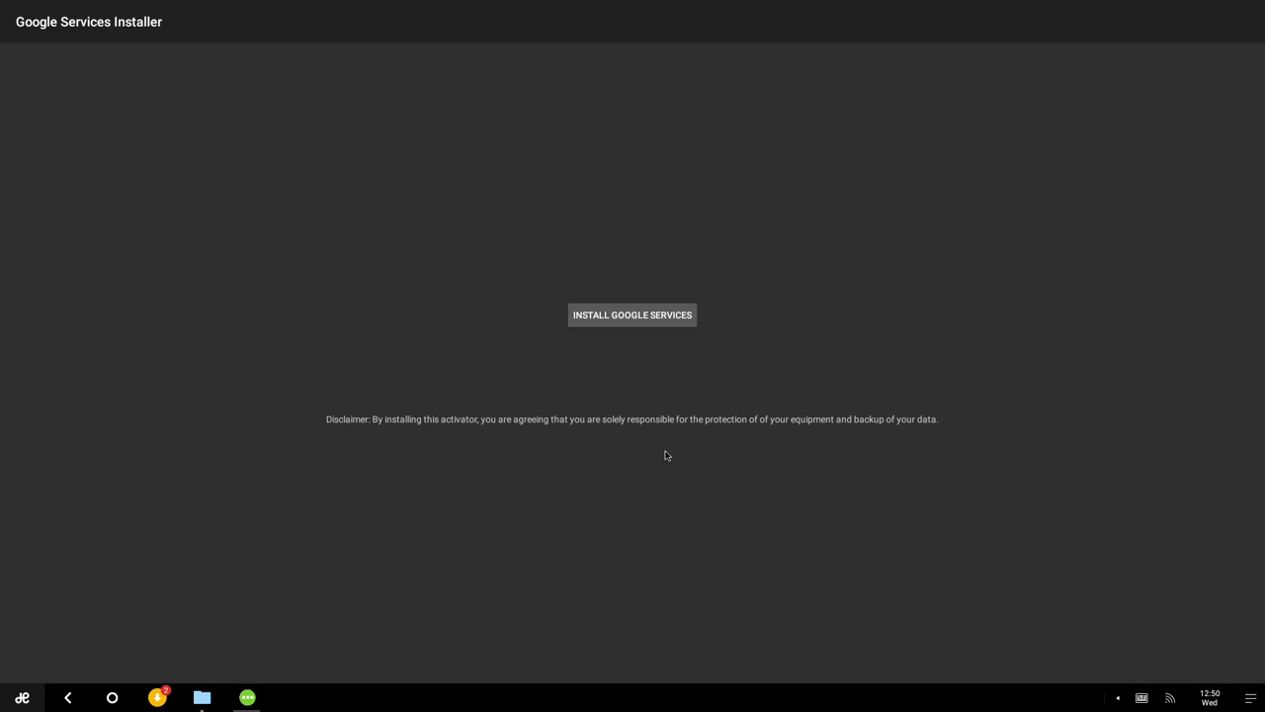
Install Google services, dismiss the completion warning, and close the installer and File Manager.
click(626, 317)
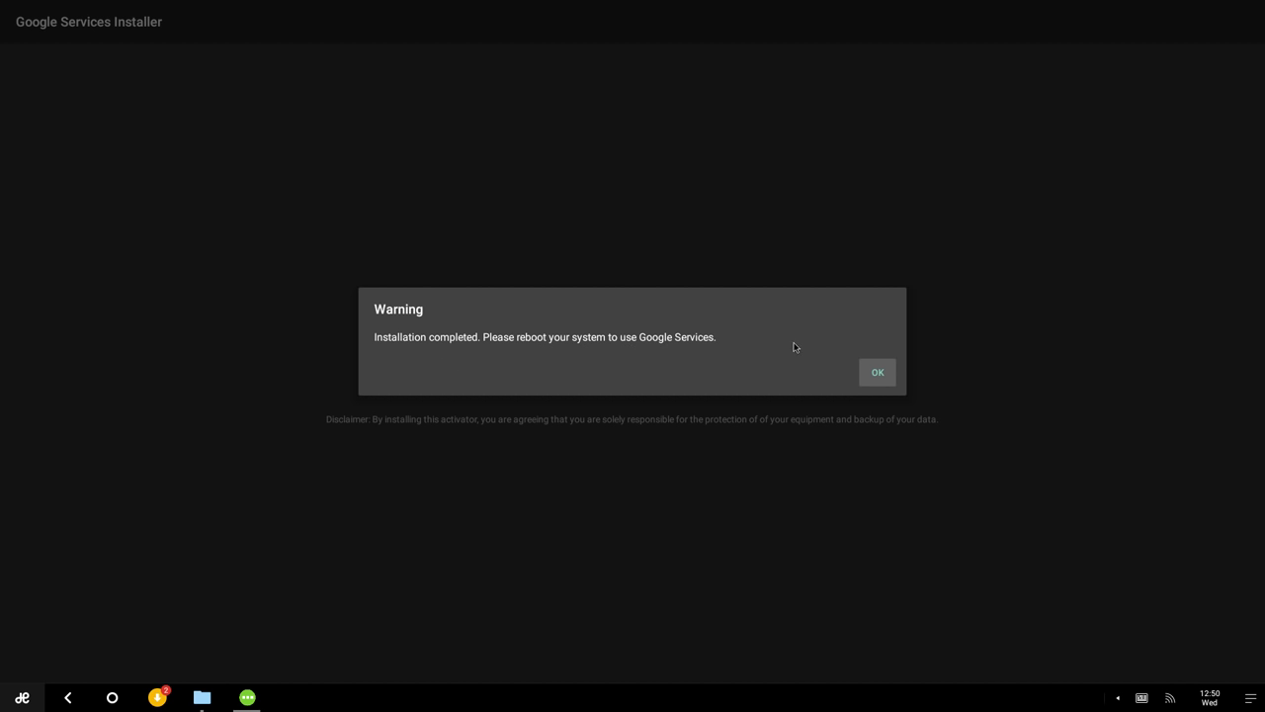
click(878, 372)
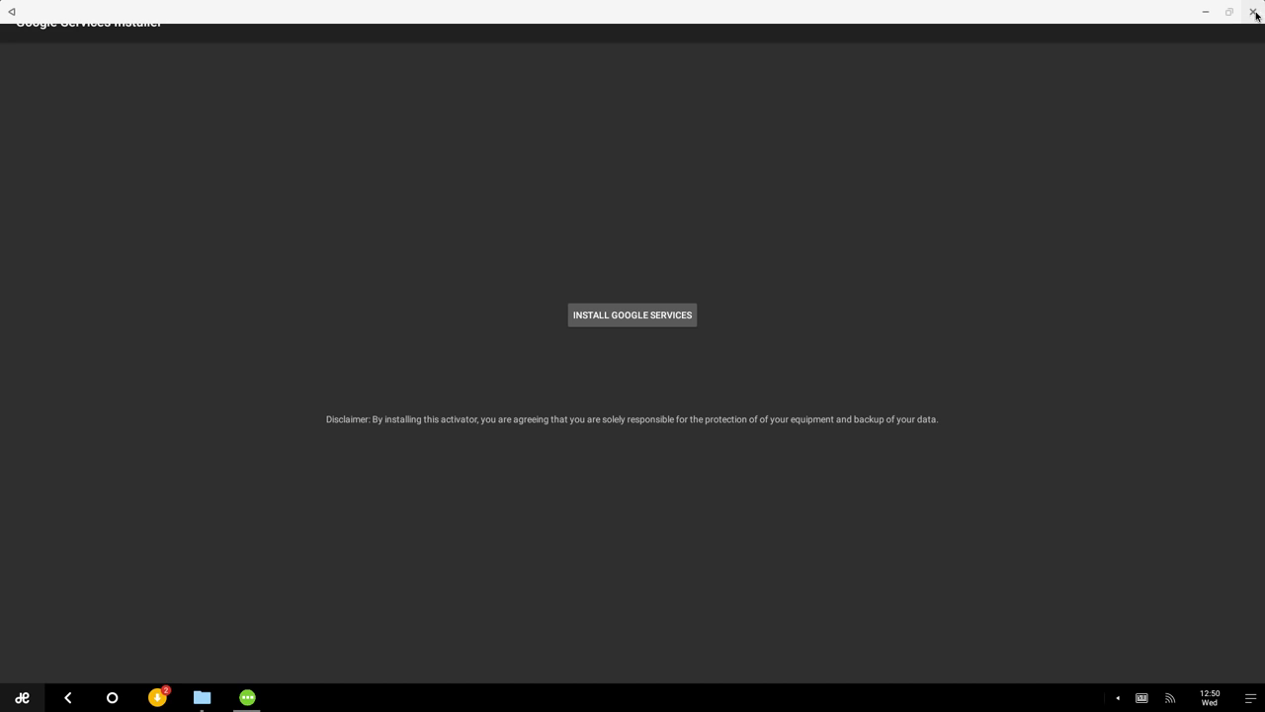
click(1255, 14)
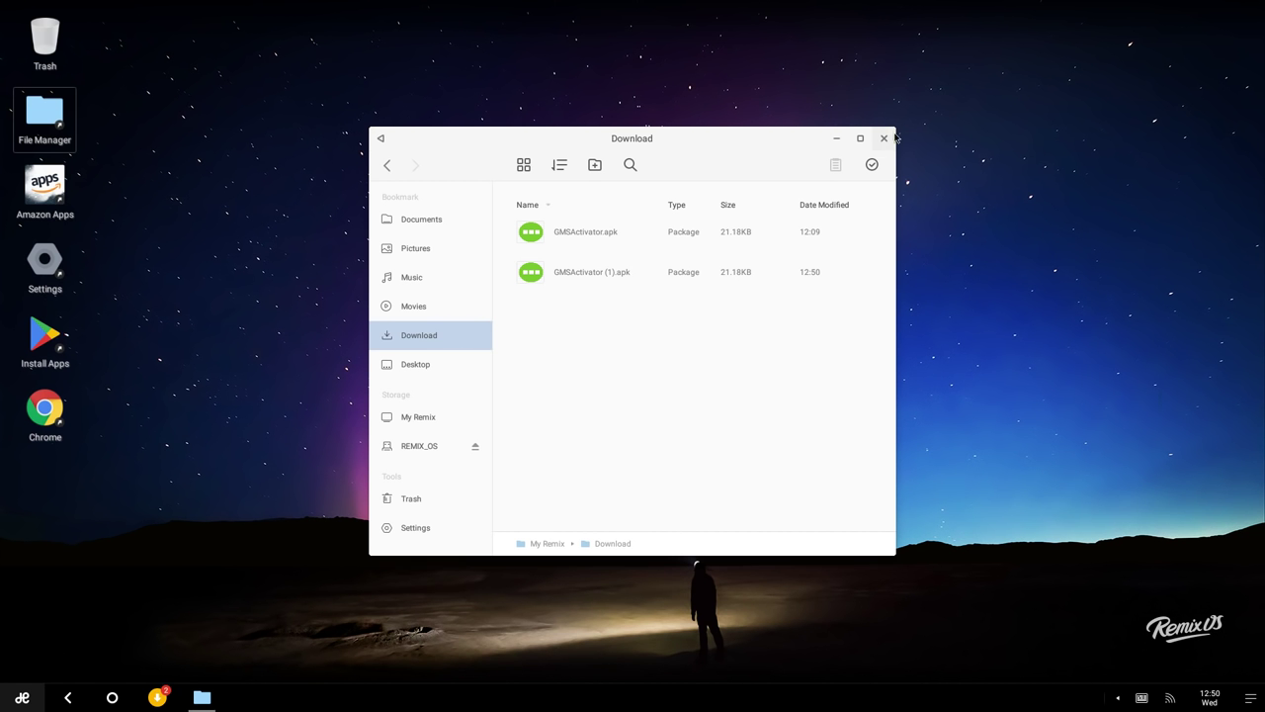
click(884, 138)
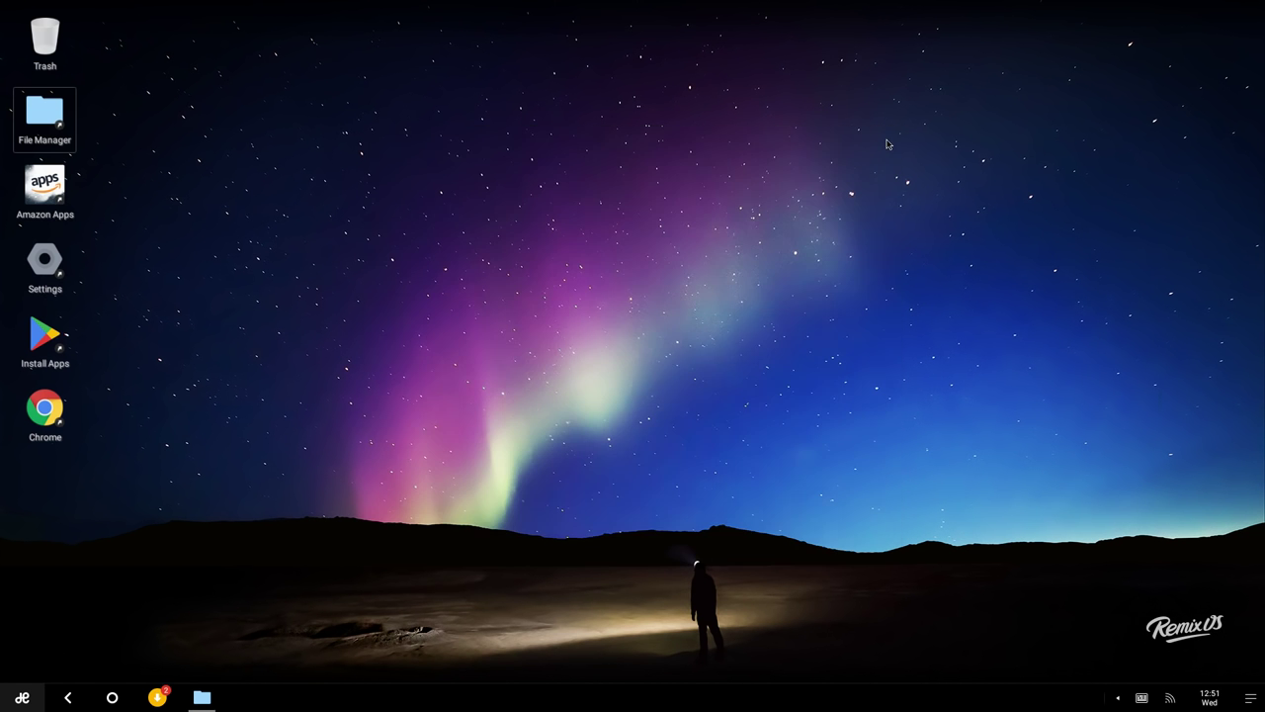
Restart Remix OS and boot back through SeaBIOS from USB drive 2 into Resident mode.
click(31, 697)
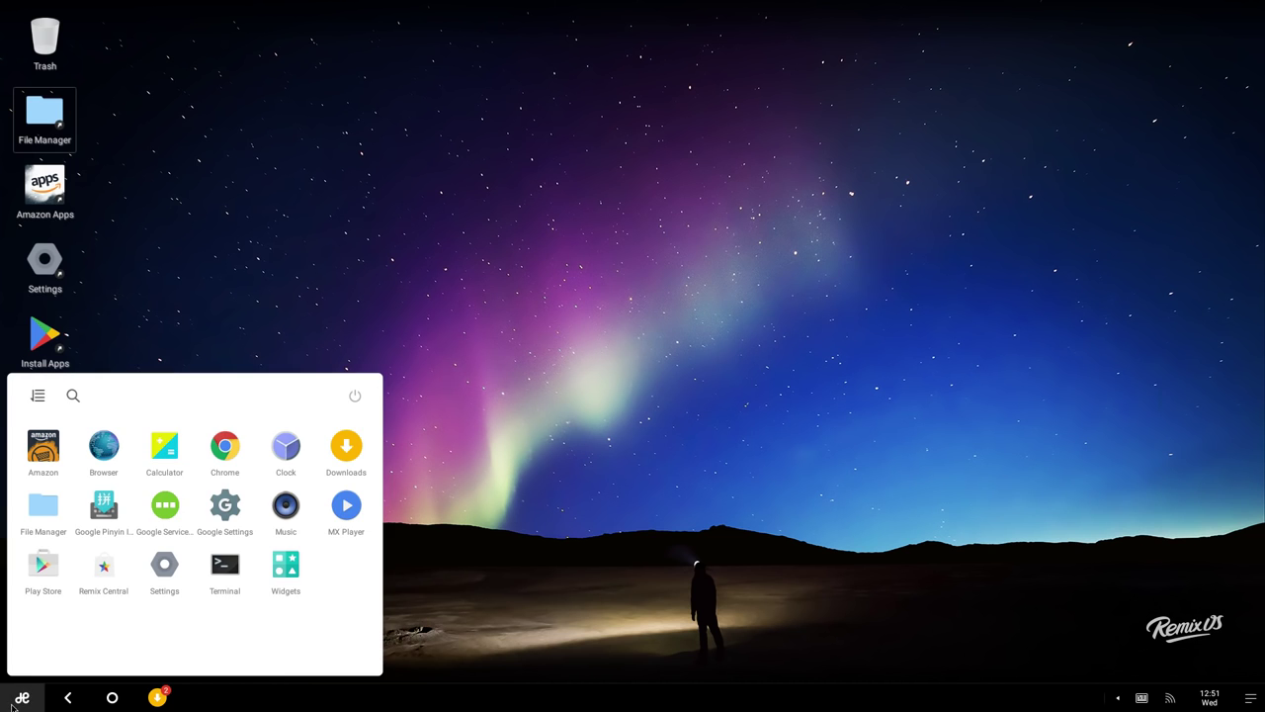
click(355, 400)
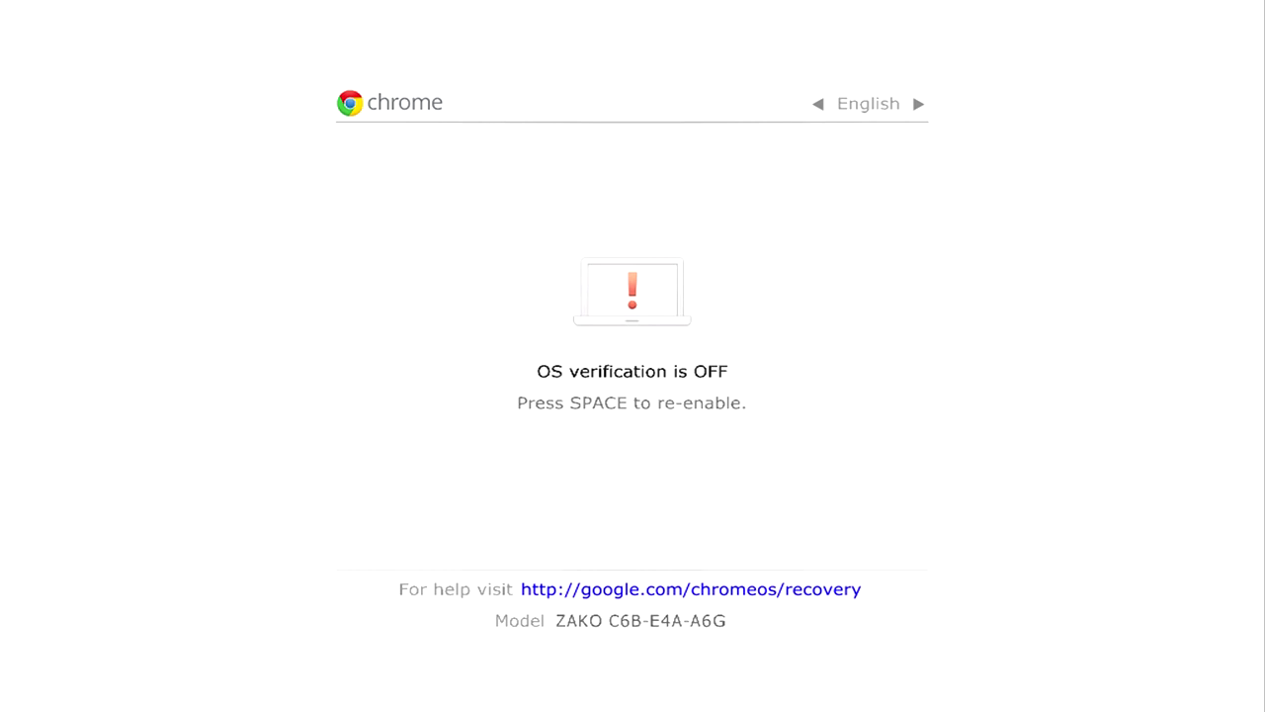
key(ctrl+l)
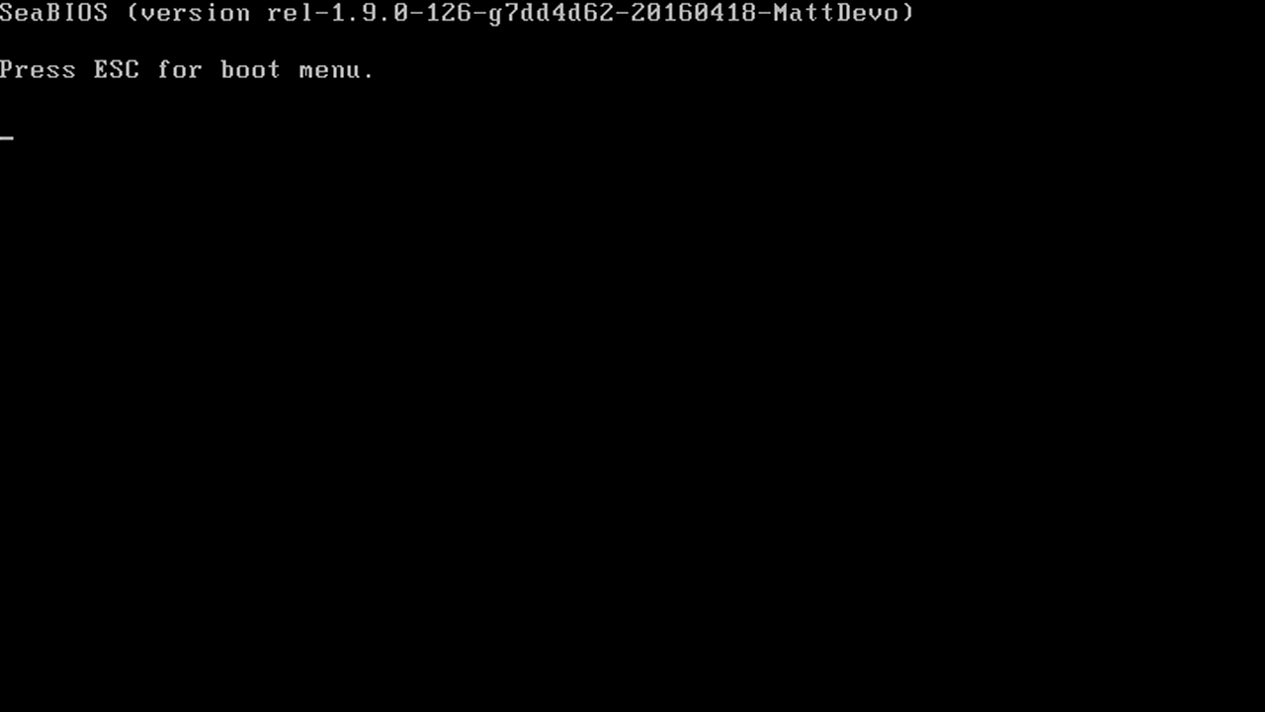
key(Escape)
key(2)
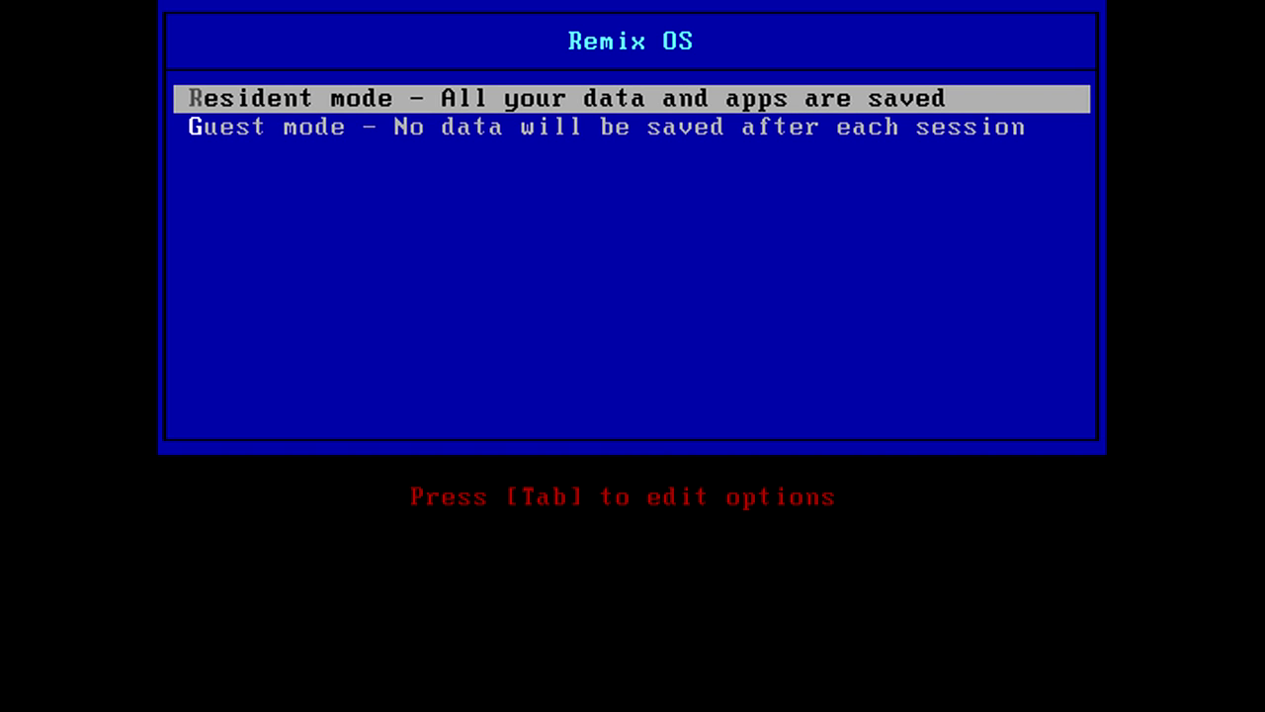
key(Return)
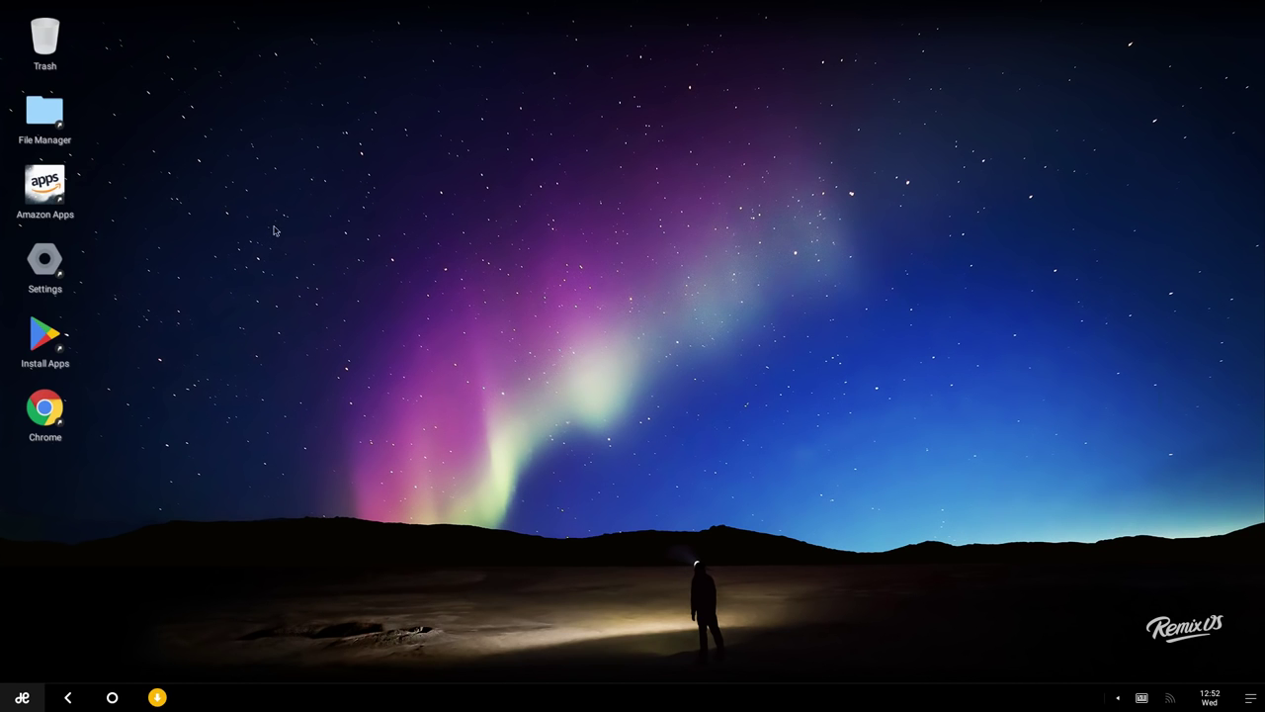
click(10, 697)
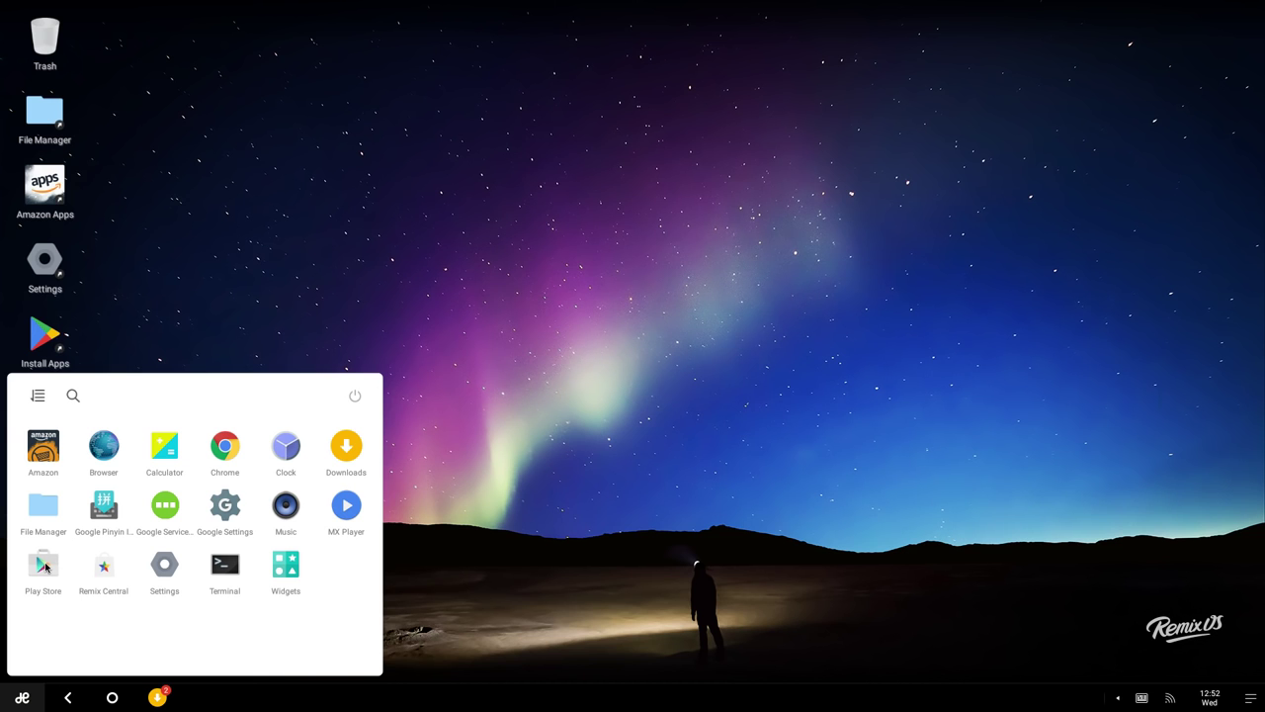
click(512, 164)
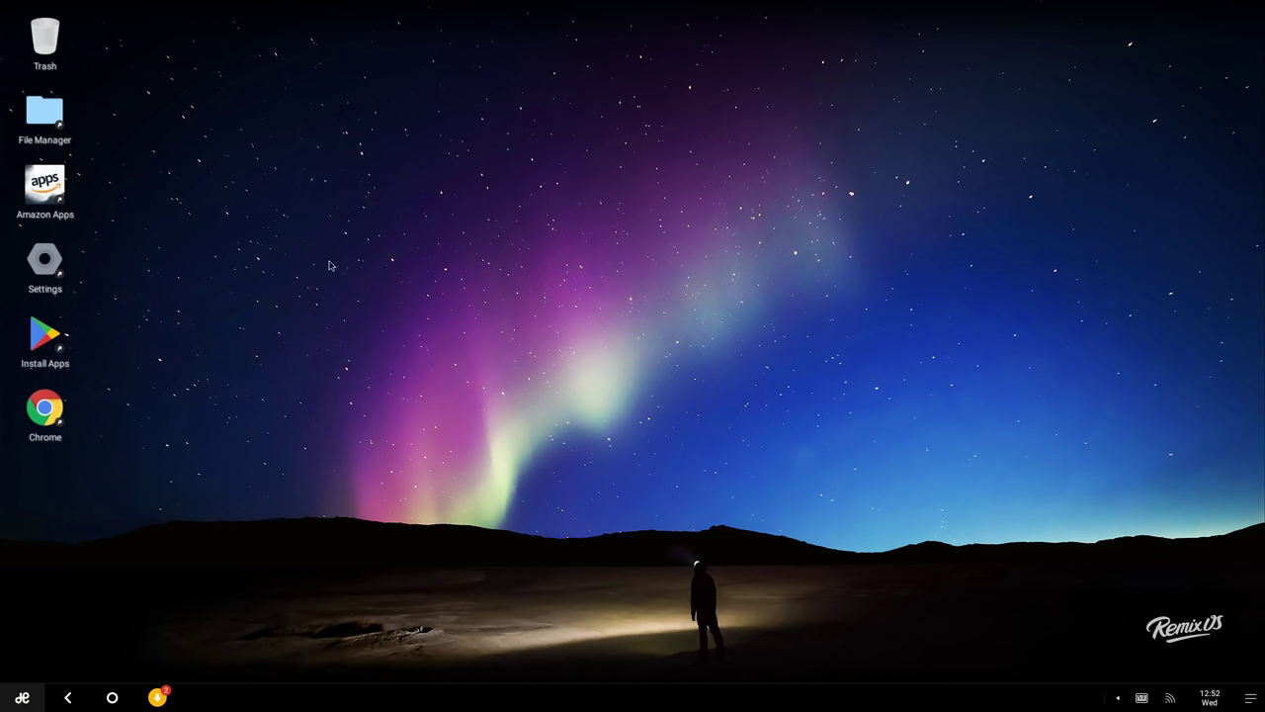